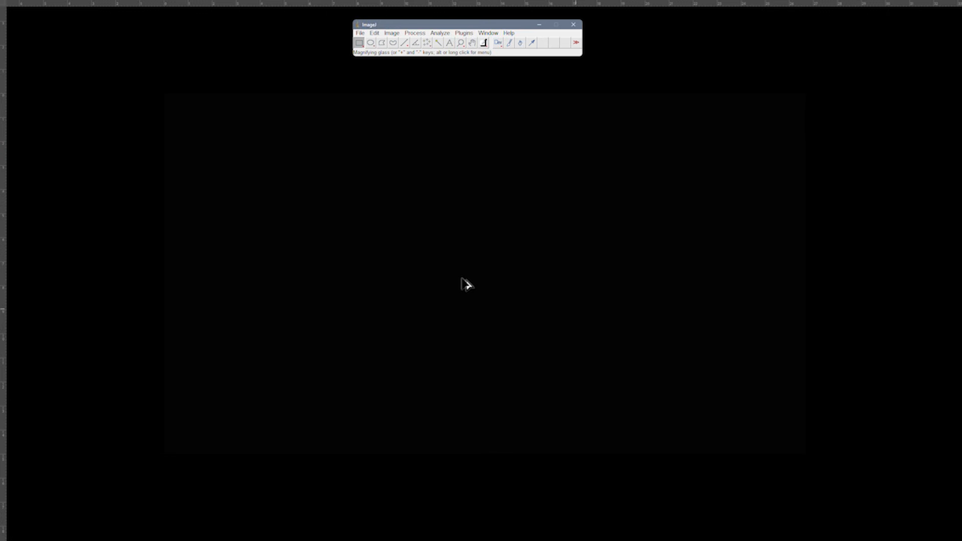
Import the 8bit TIFs folder inside Seminole as an image sequence and scrub through its frames
click(359, 33)
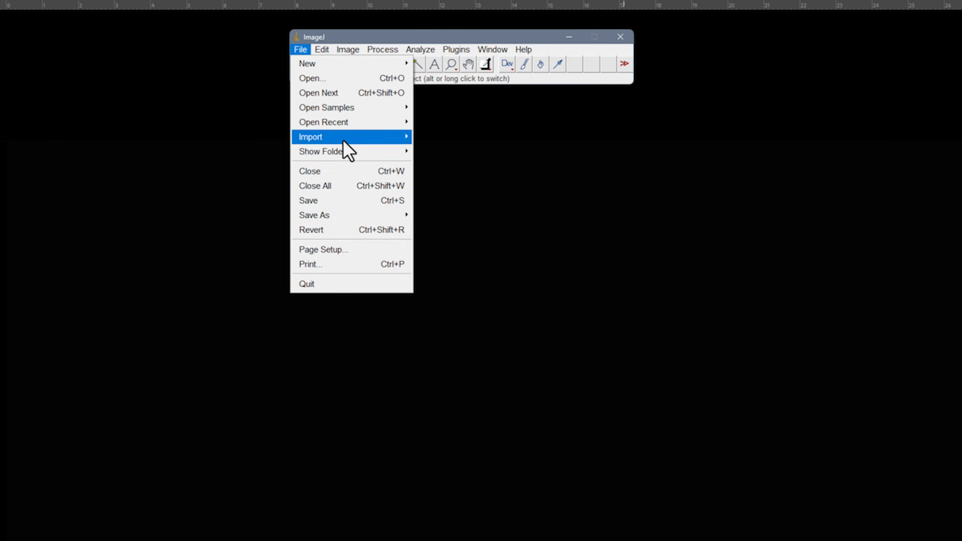
mouse_move(384, 139)
click(455, 137)
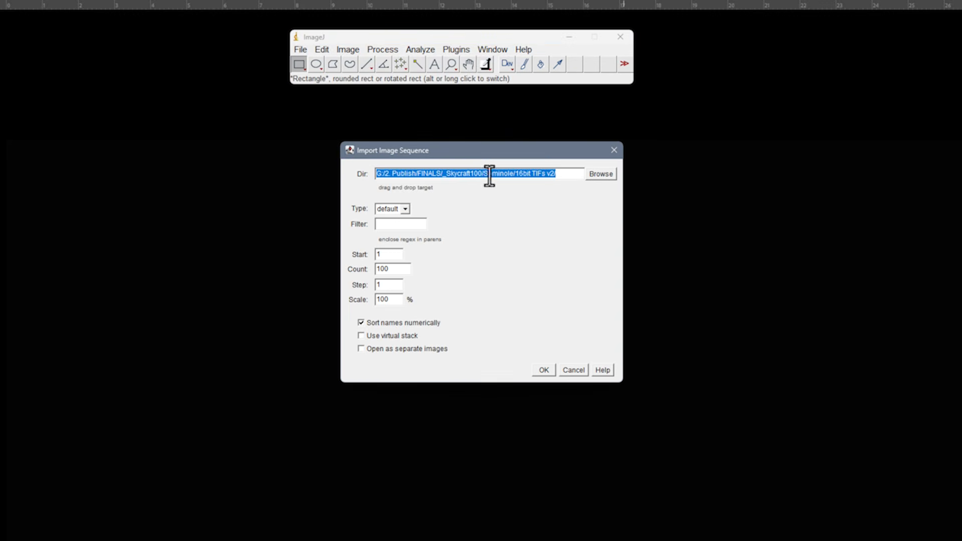
click(600, 176)
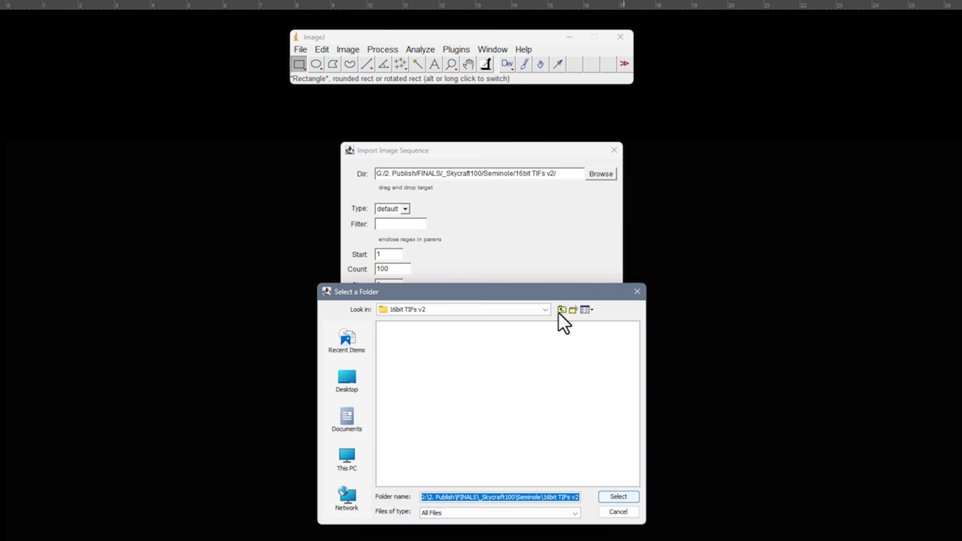
click(562, 310)
click(399, 327)
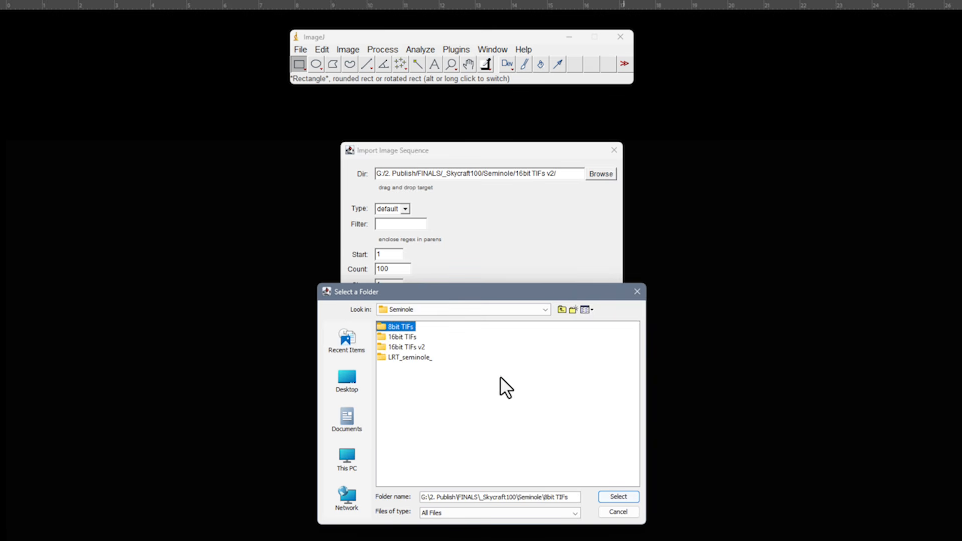
click(618, 496)
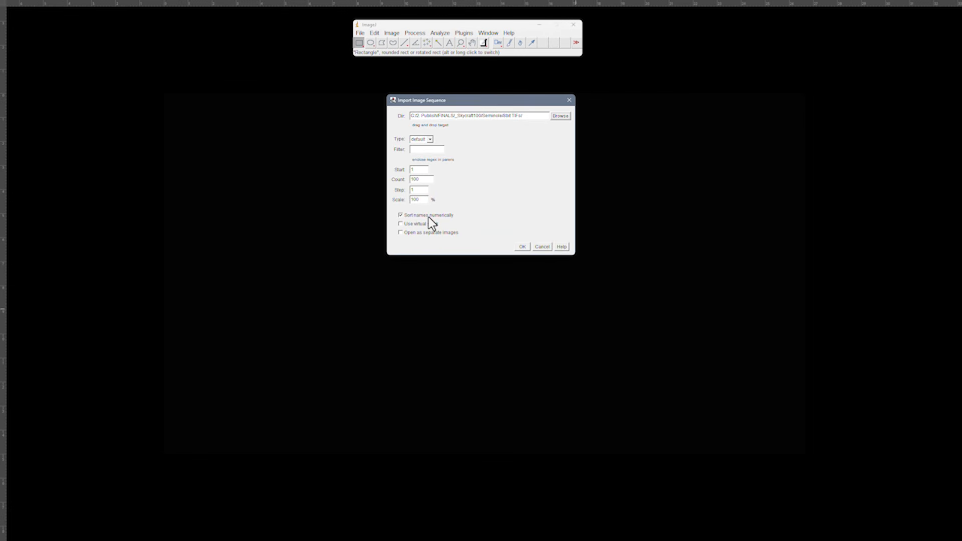
click(521, 247)
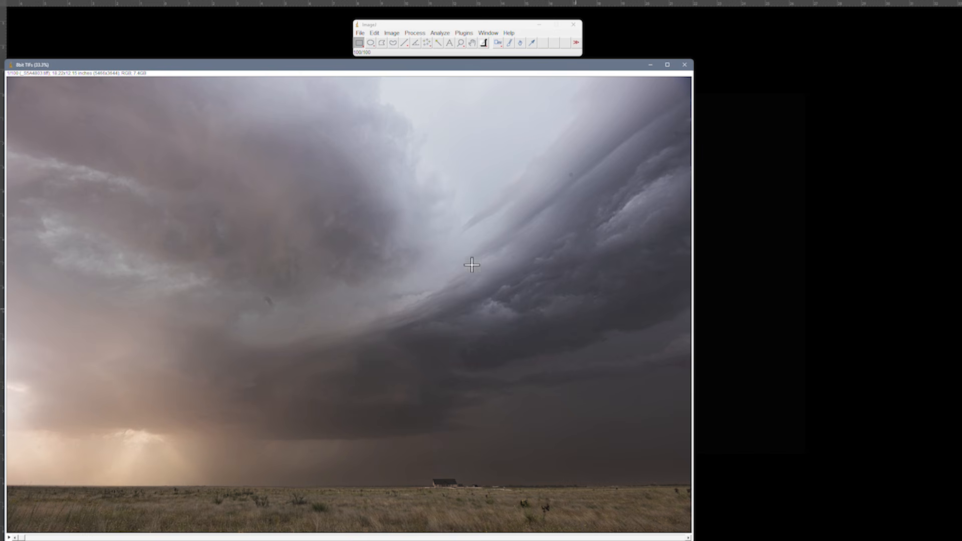
mouse_move(22, 538)
mouse_down()
mouse_move(664, 537)
mouse_move(27, 537)
mouse_up()
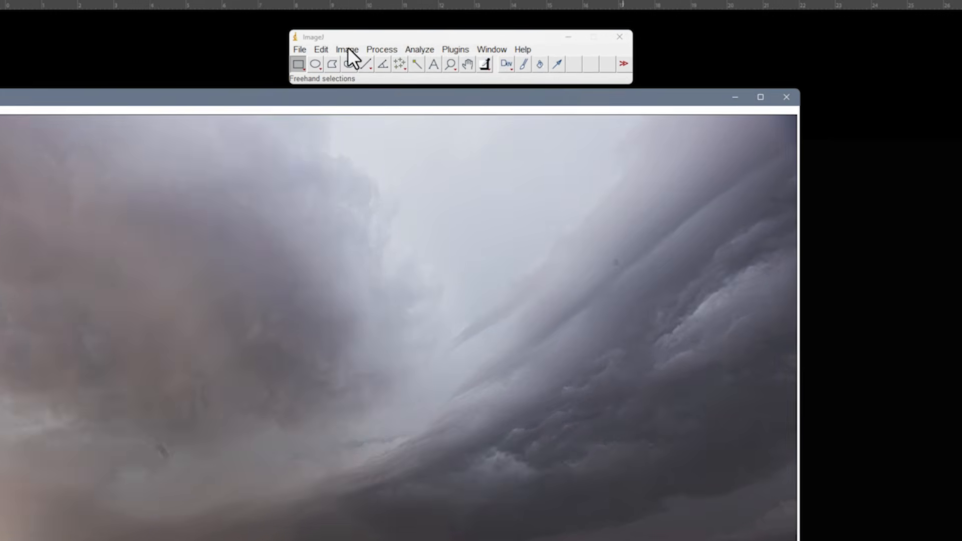
Create a Z projection of slices 1 to 100 using the Average Intensity projection type
click(347, 48)
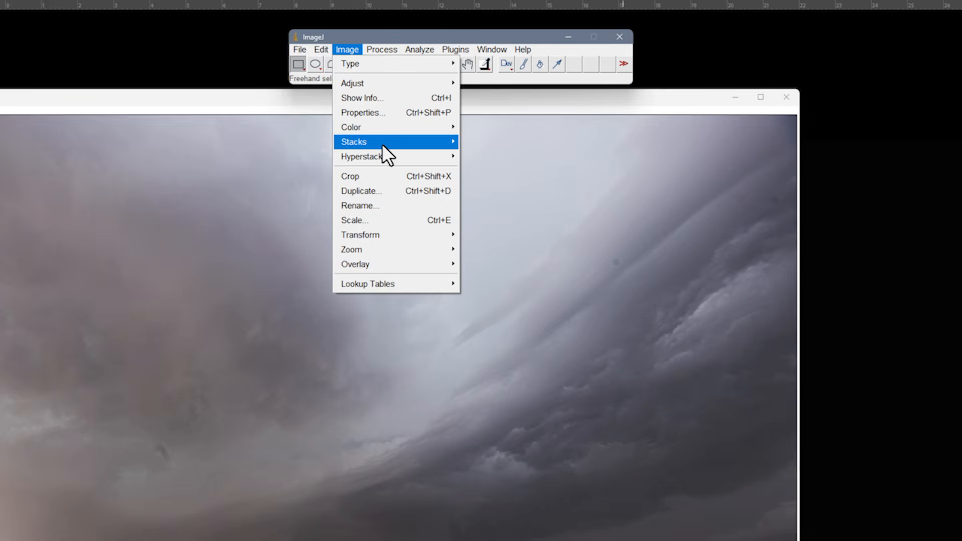
mouse_move(383, 144)
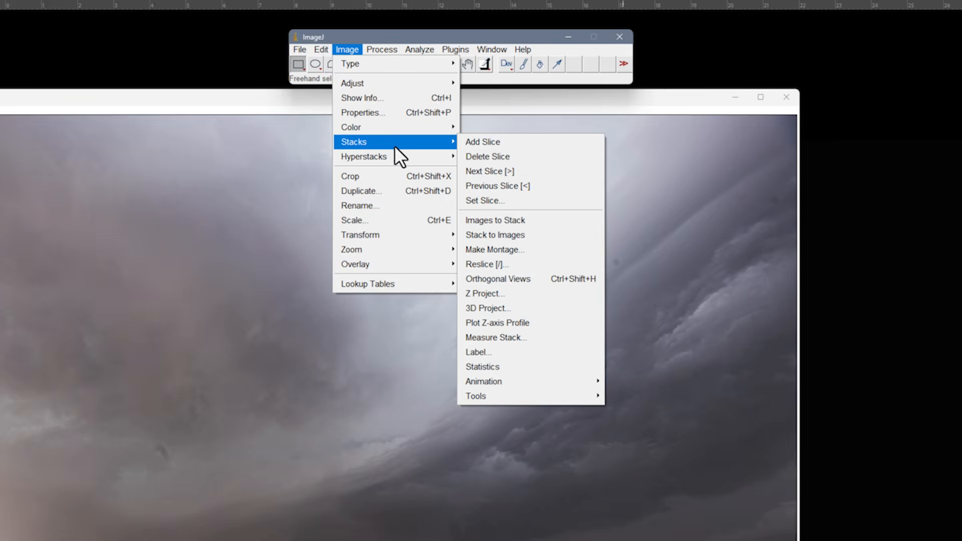
click(493, 293)
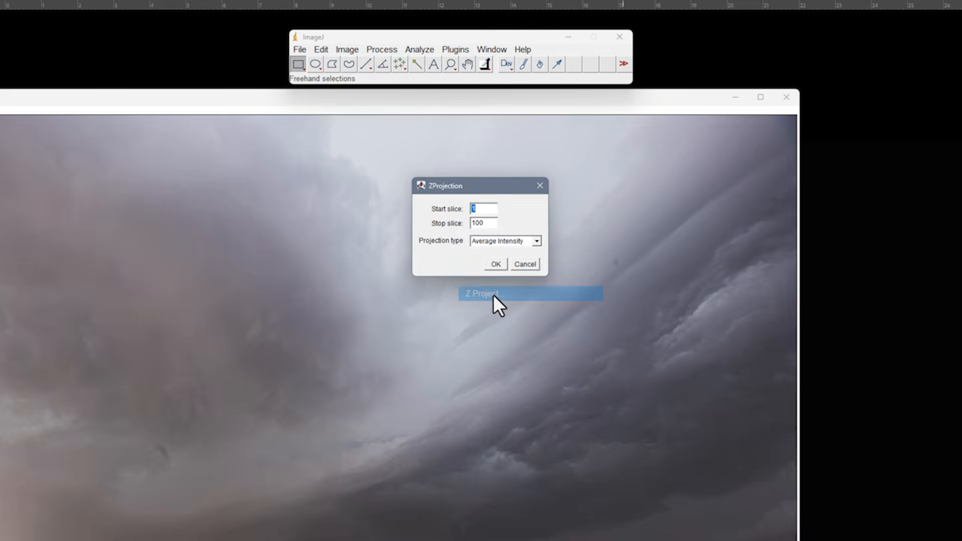
click(539, 240)
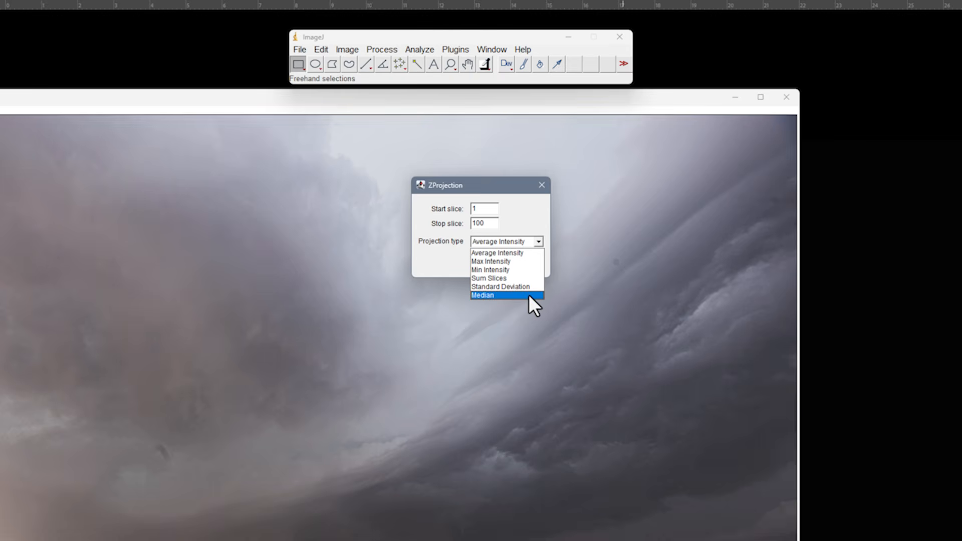
click(533, 254)
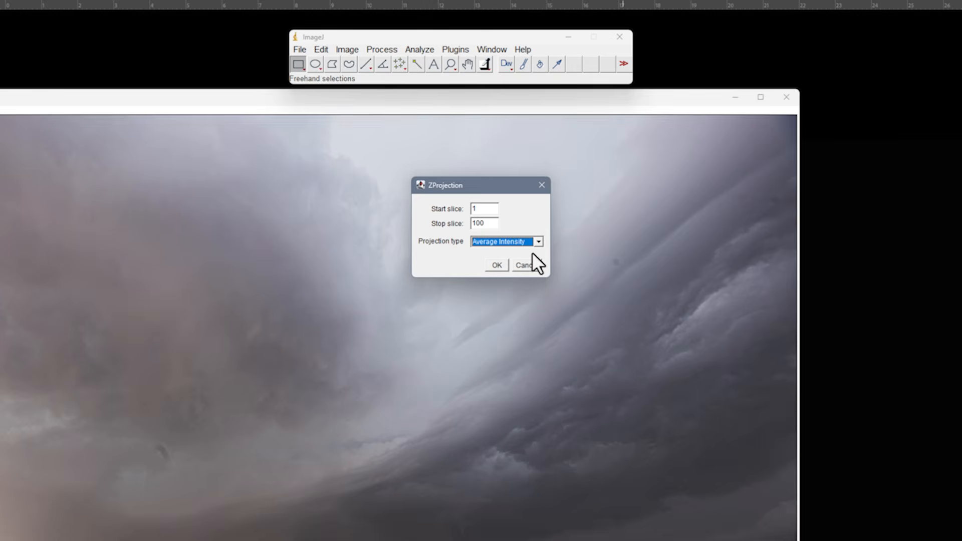
click(494, 265)
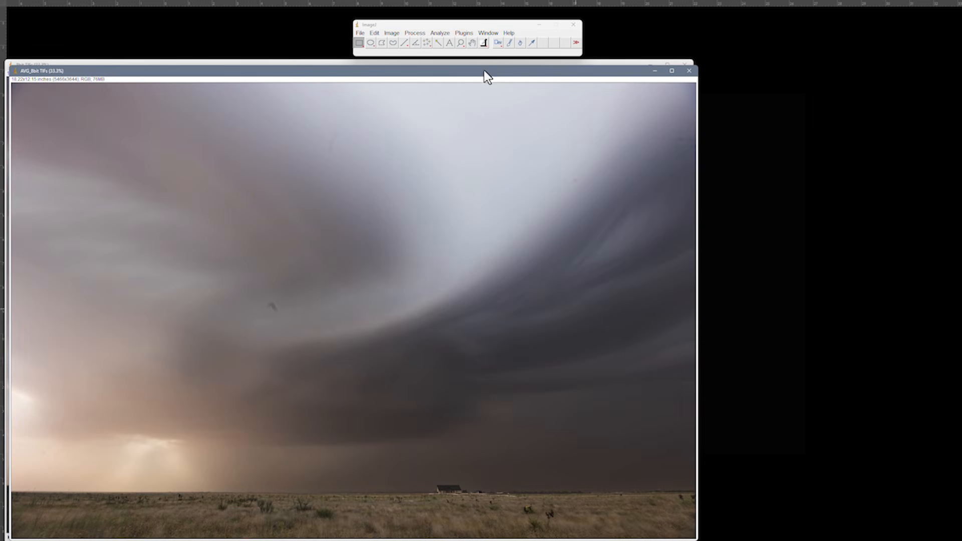
Save the averaged image in TIFF format
drag(484, 71, 552, 46)
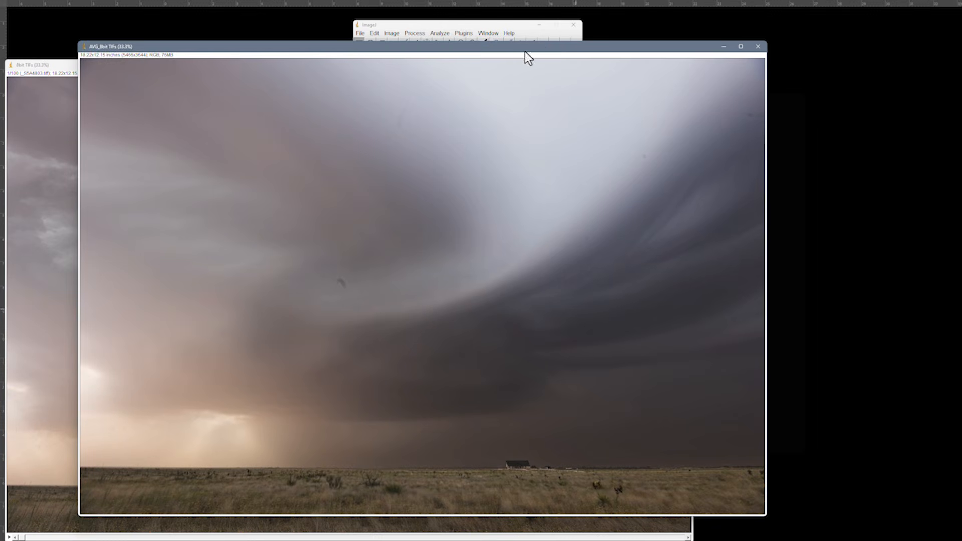
click(362, 32)
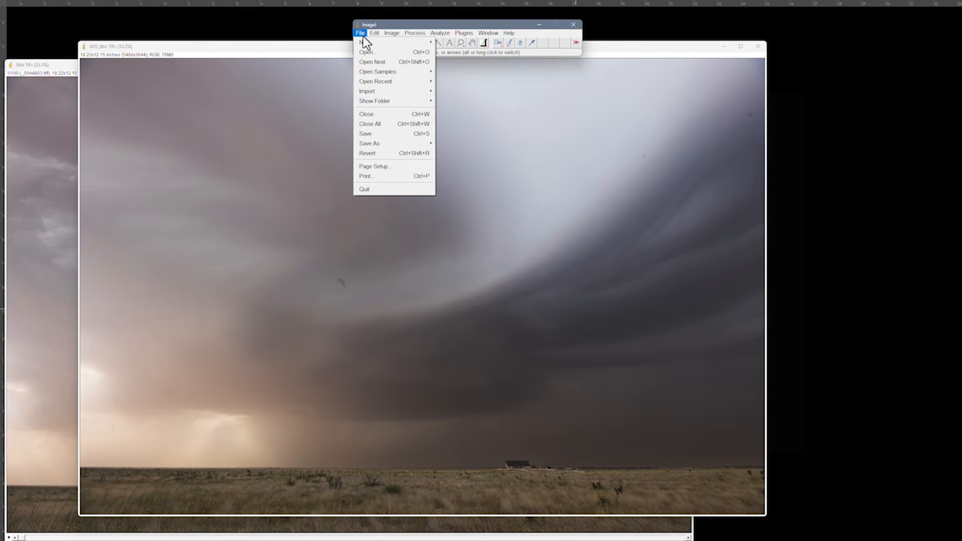
mouse_move(371, 147)
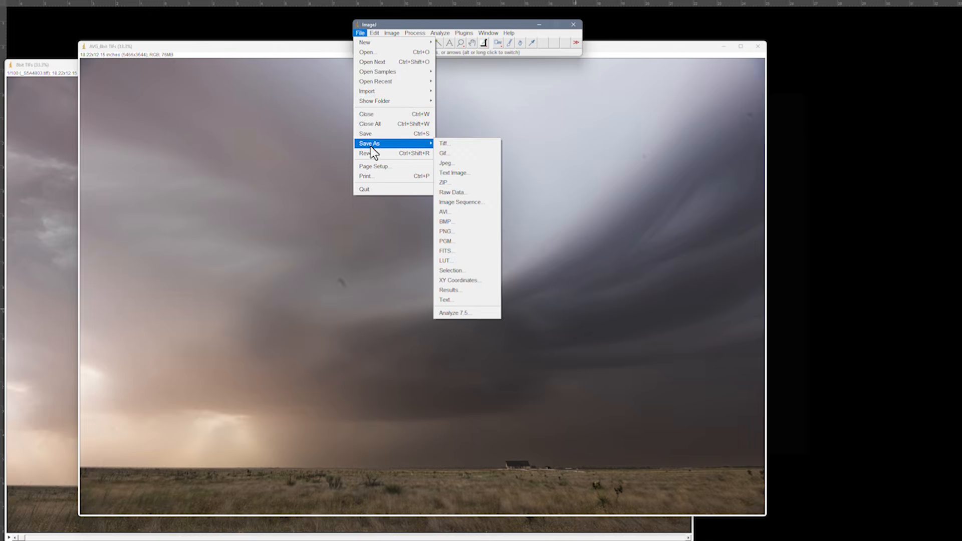
click(457, 144)
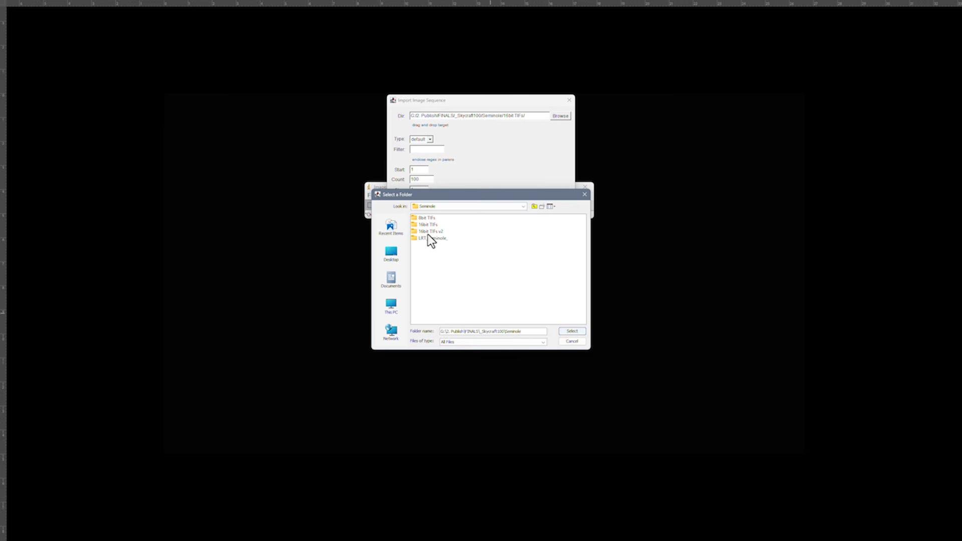
Import the 16bit TIFs v2 folder as an image sequence with the RGB type and a count of 10
click(428, 232)
click(572, 332)
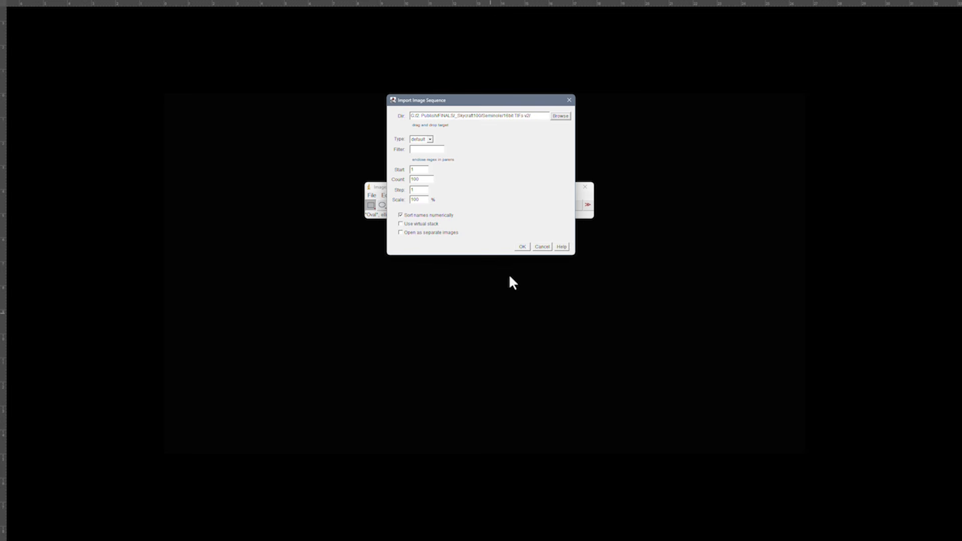
click(430, 139)
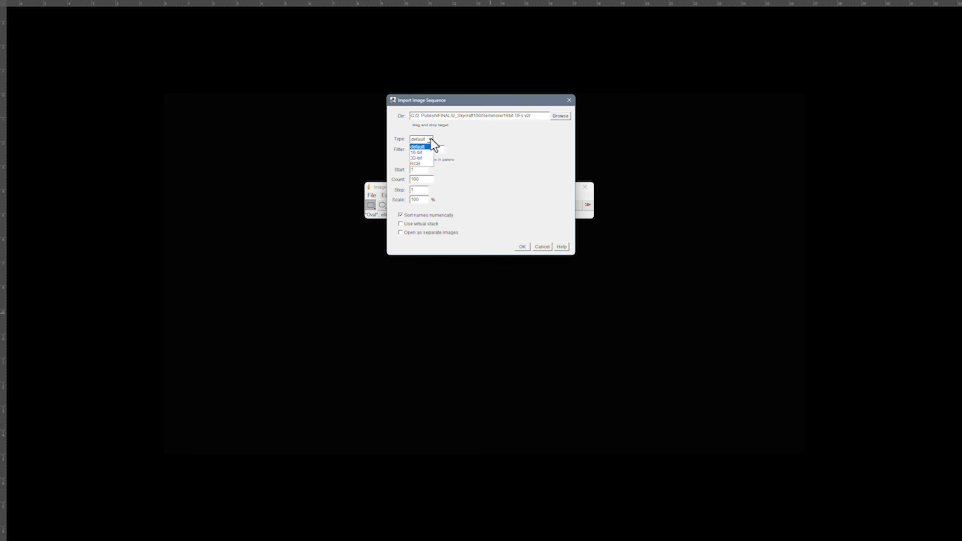
click(425, 164)
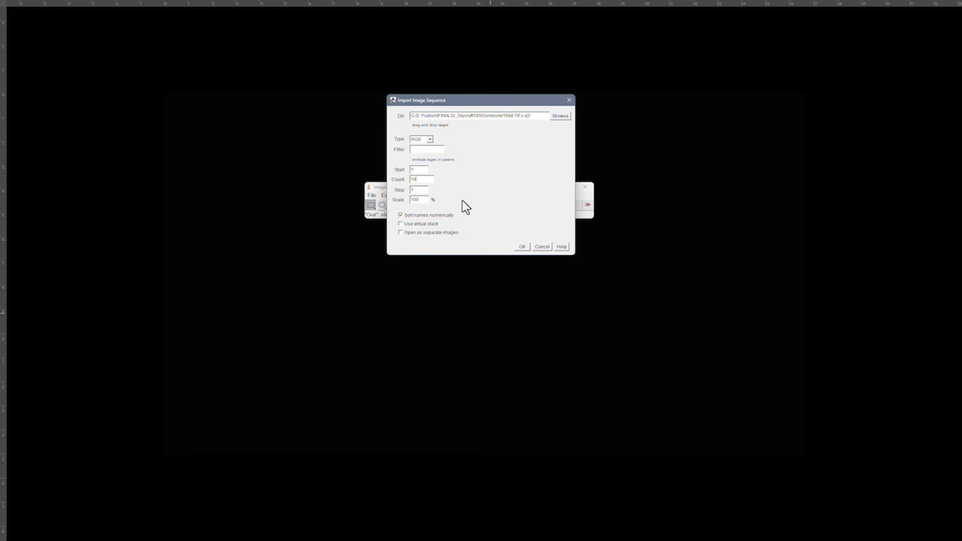
click(522, 247)
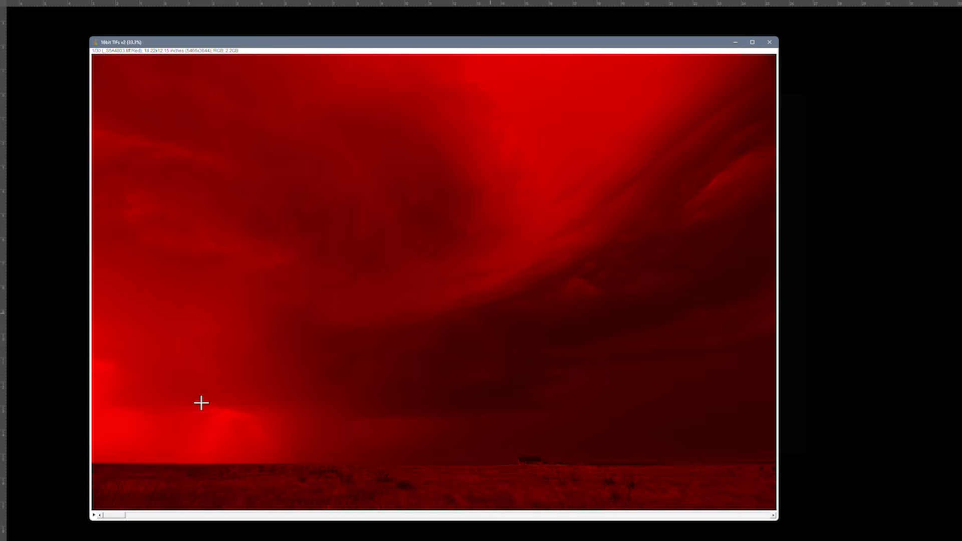
Scrub through the slices of the imported 16-bit stack and convert it to a composite
drag(204, 520, 759, 514)
drag(454, 182, 500, 18)
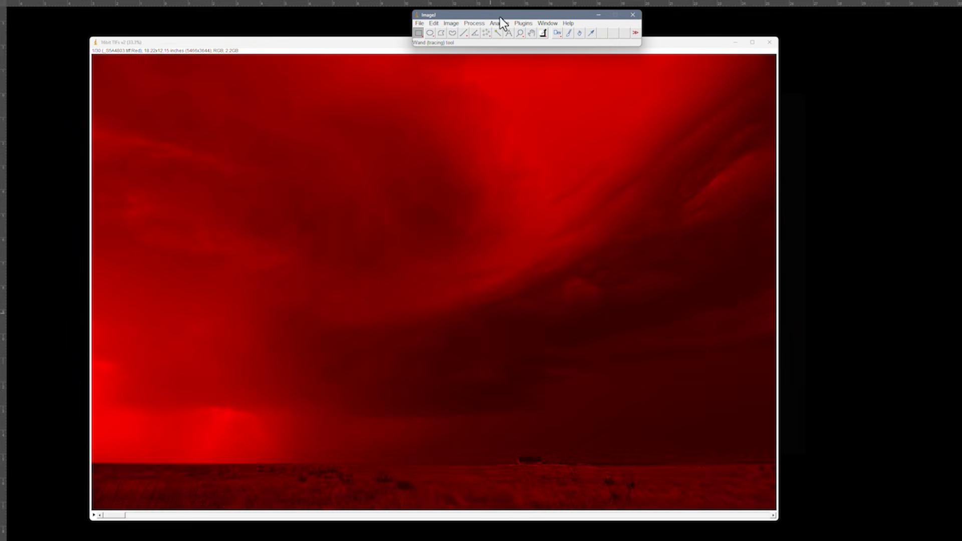
click(451, 23)
mouse_move(461, 76)
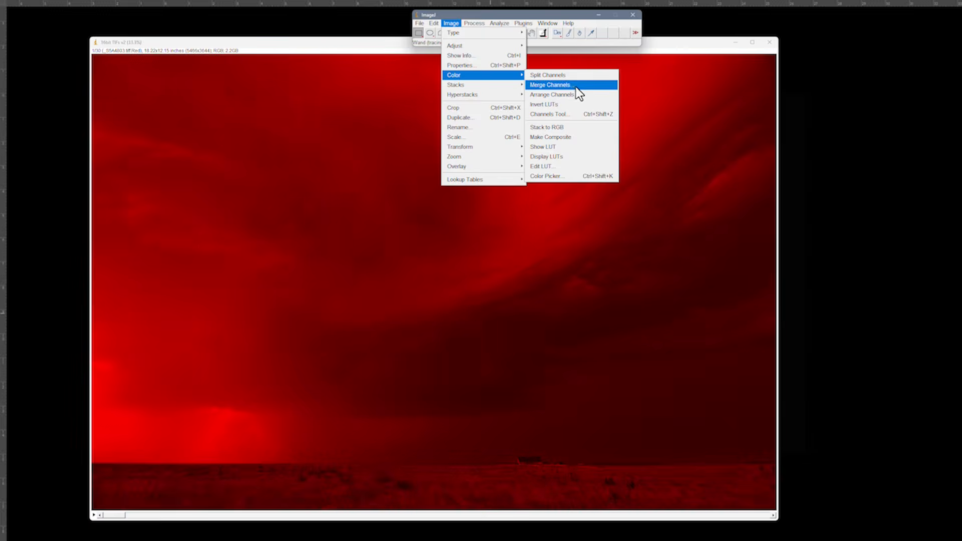
click(590, 137)
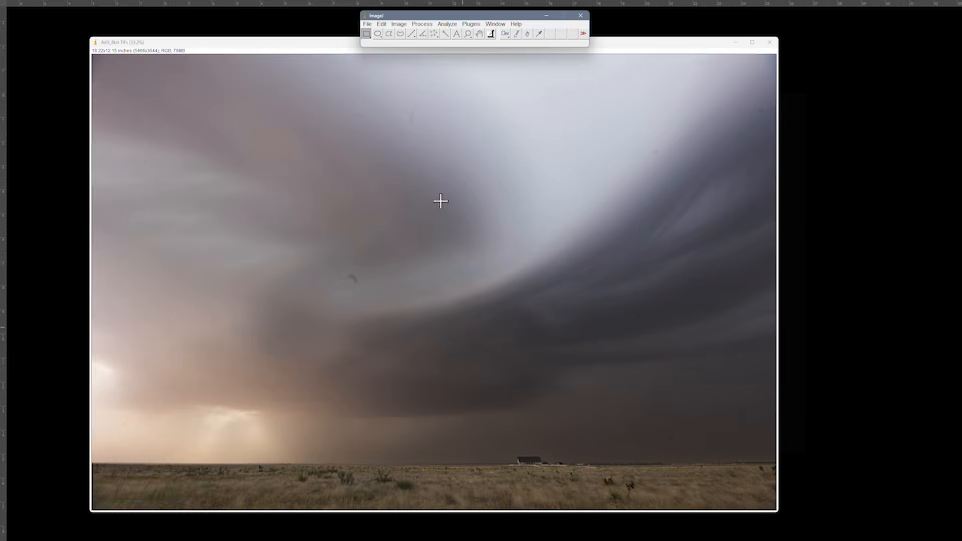
Open the brightness and contrast adjustment for the averaged 8-bit image
click(401, 23)
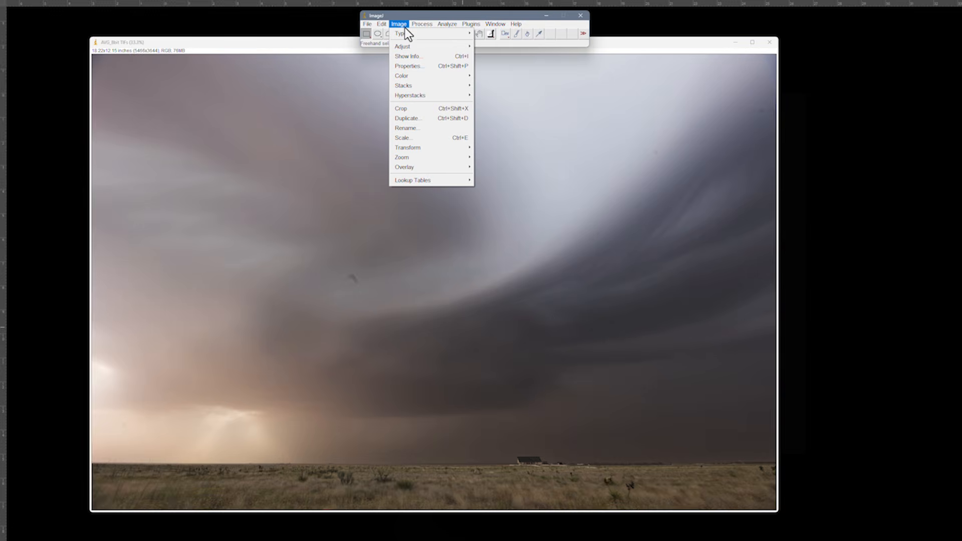
mouse_move(419, 50)
click(501, 47)
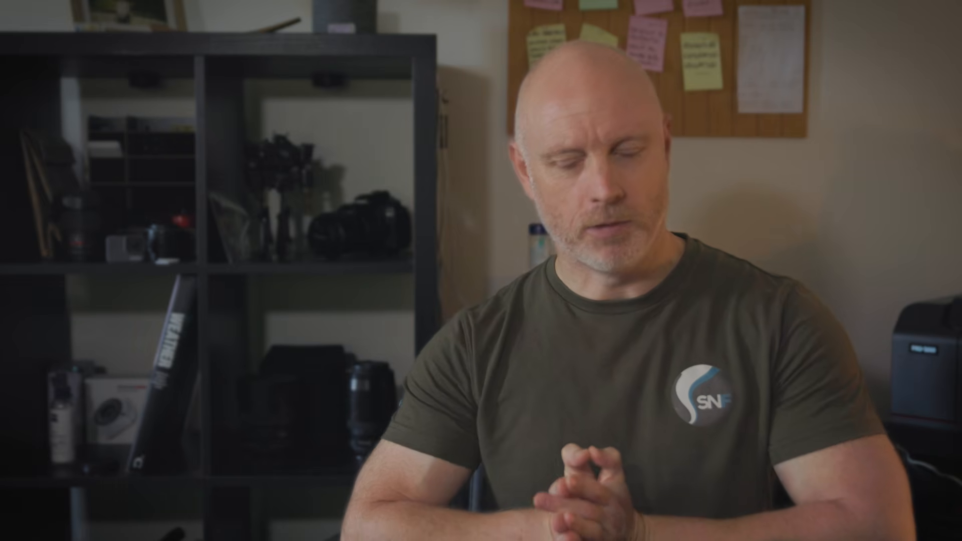
Review the feature list and the User's Manual on the DeepSkyStacker website
drag(936, 142, 960, 200)
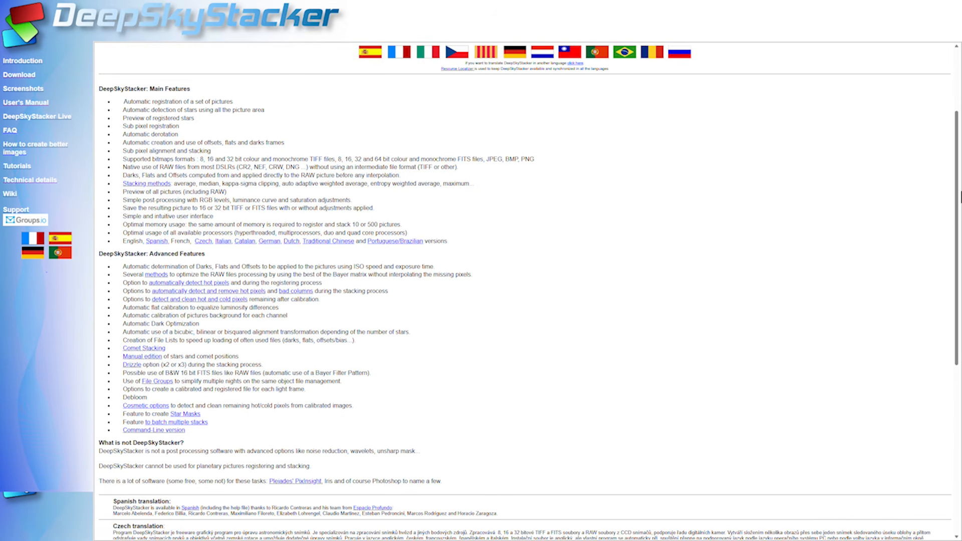
click(26, 110)
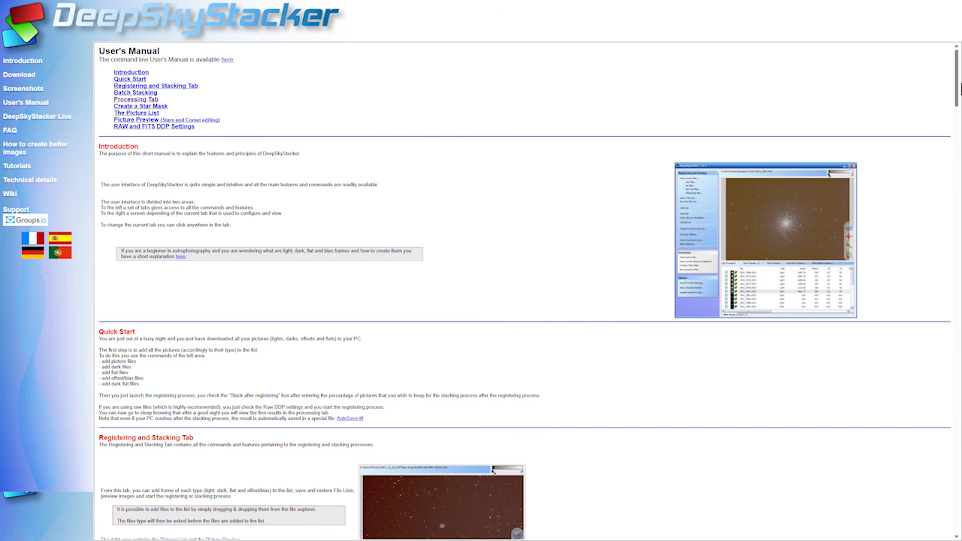
scroll(956, 75, down, 3)
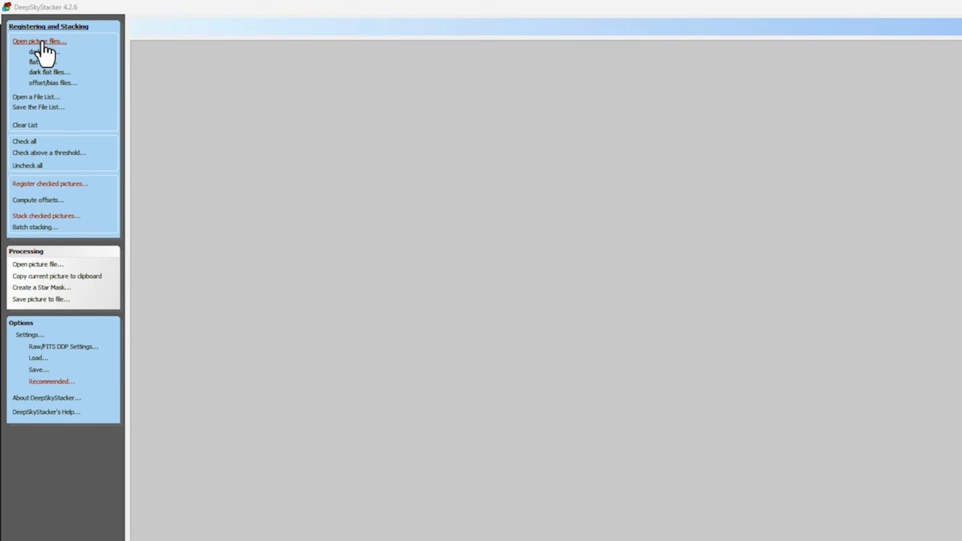
In DeepSkyStacker, load the first 28 TIFF files from the 16bit TIFs folder as light frames
click(42, 42)
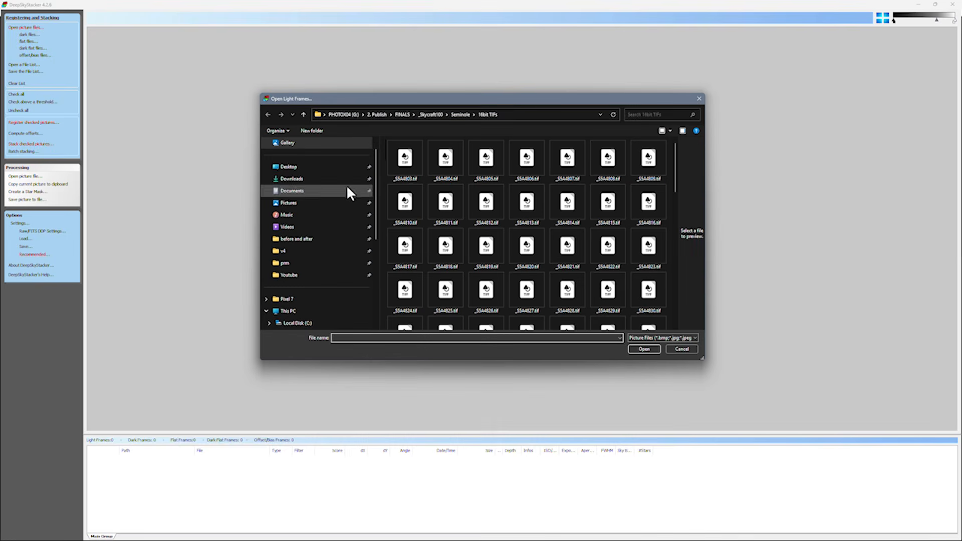
click(402, 160)
shift+click(641, 298)
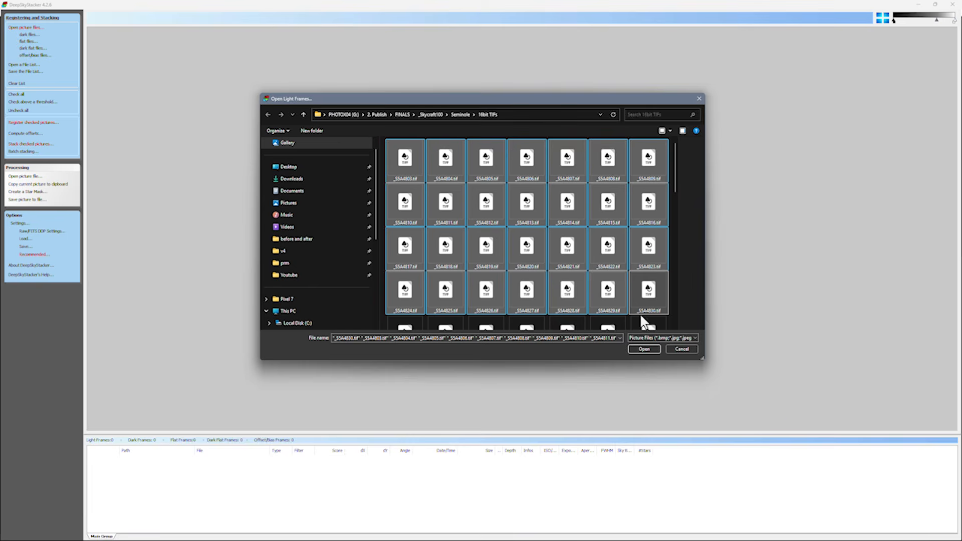
click(644, 349)
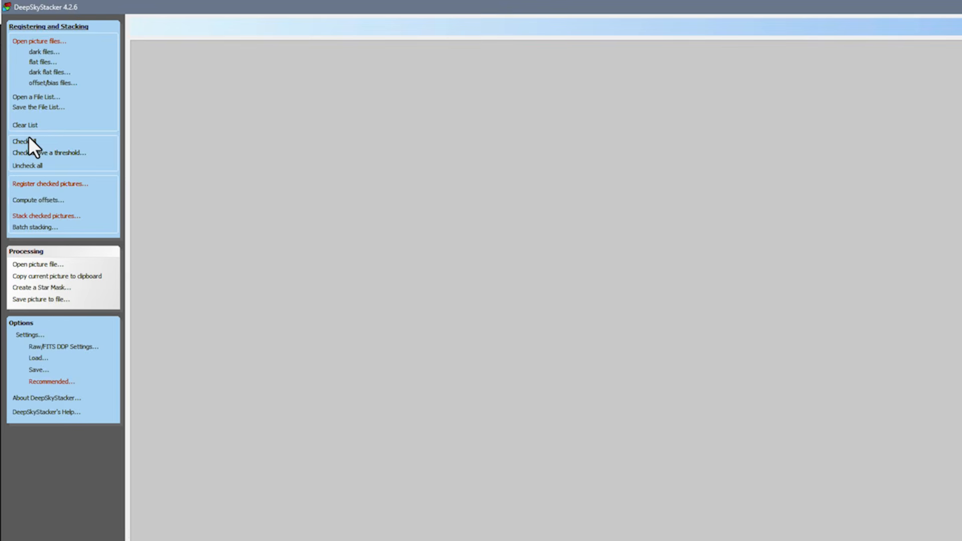
Stack the checked pictures in Standard mode with the Average method, No Background Calibration and No Alignment
click(48, 216)
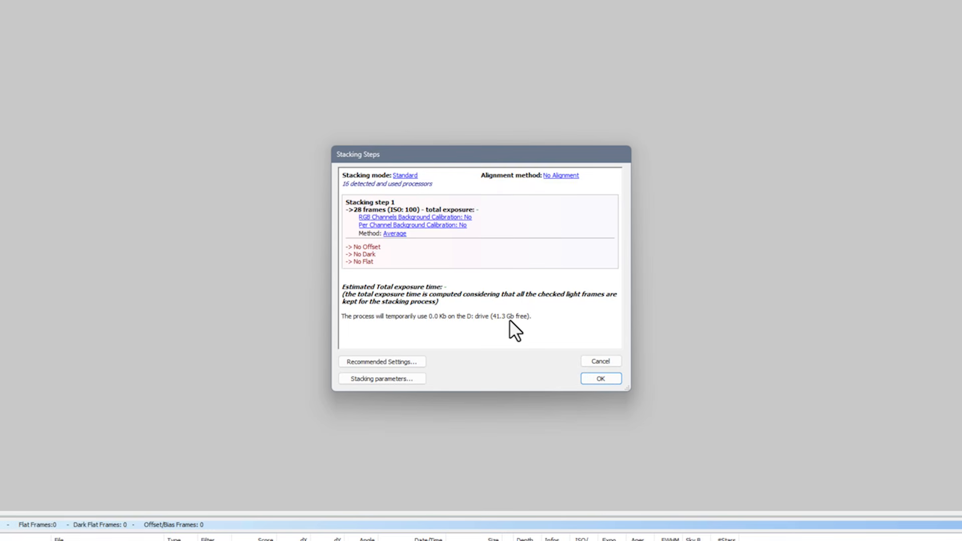
click(403, 176)
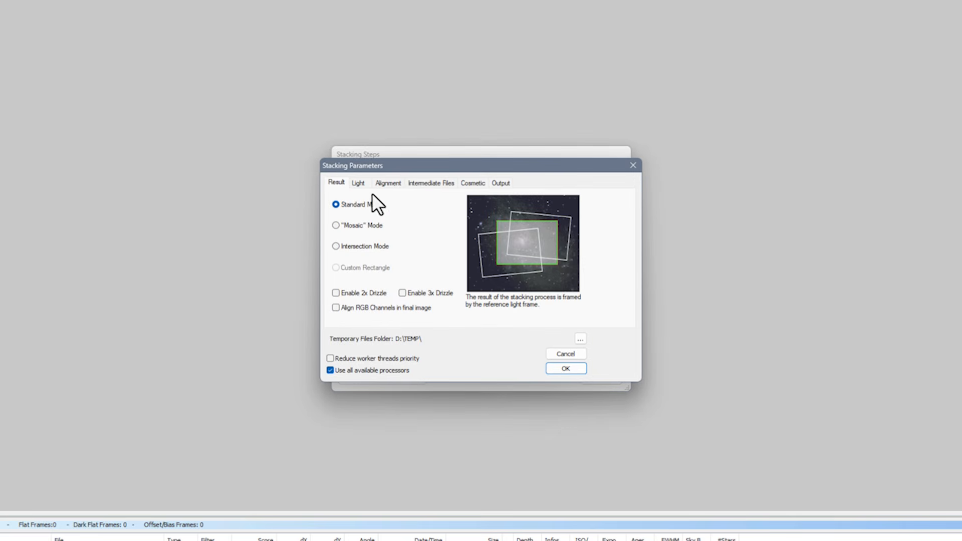
click(358, 184)
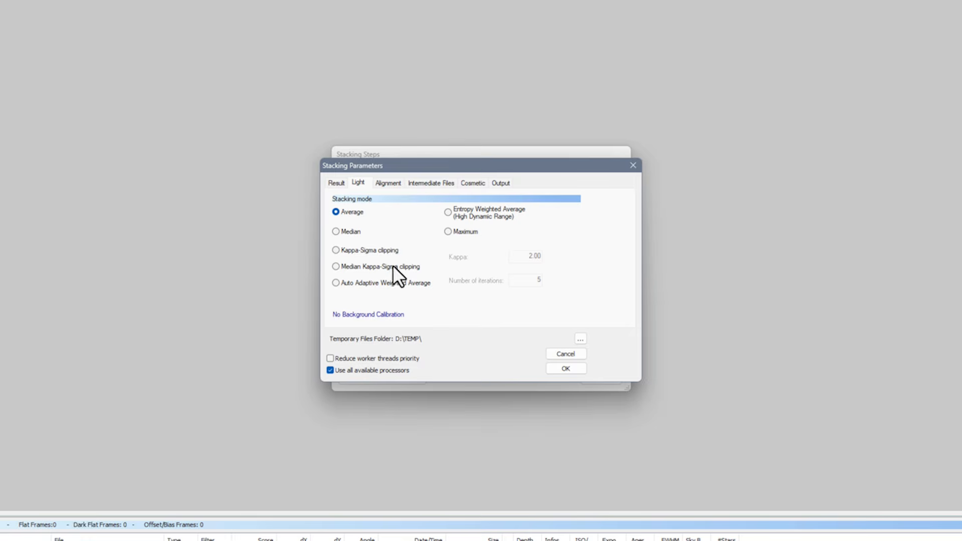
click(377, 314)
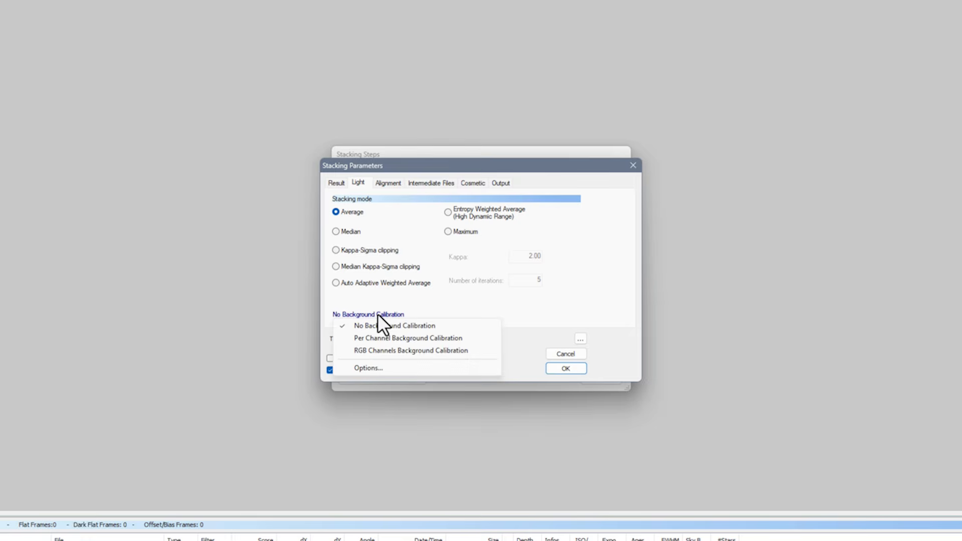
click(444, 325)
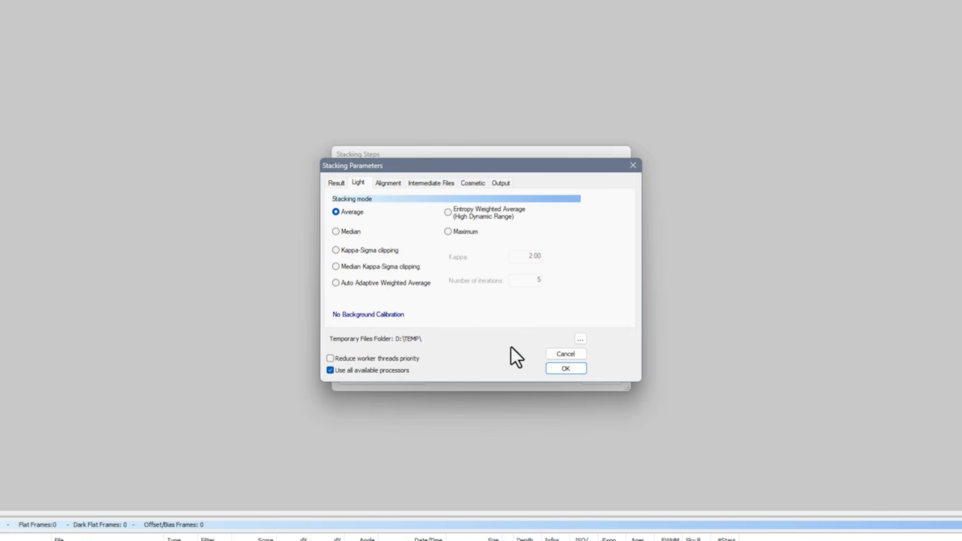
click(566, 369)
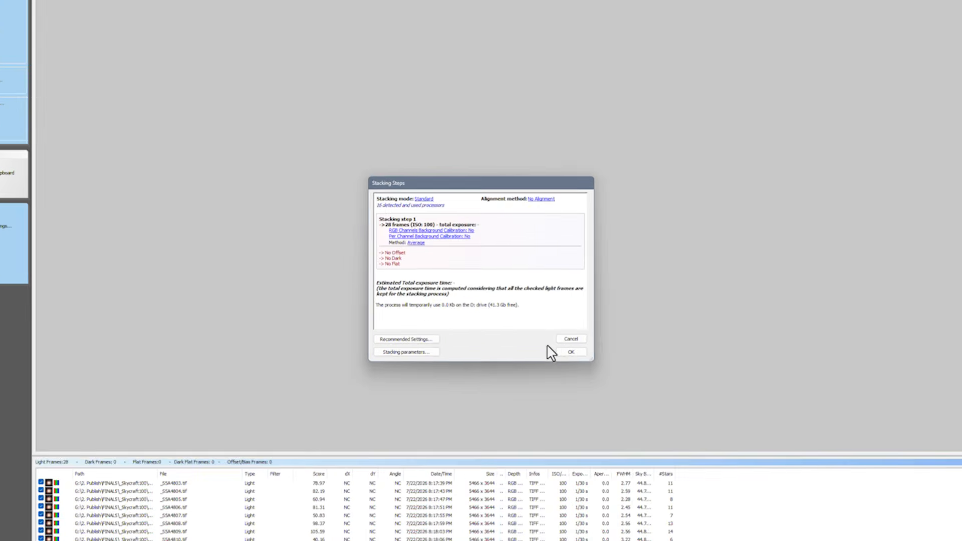
click(570, 352)
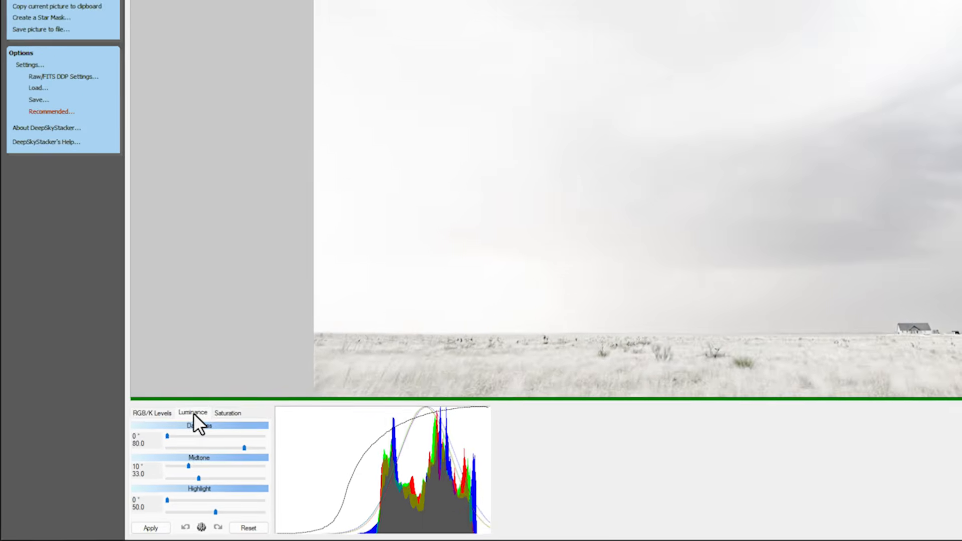
Set all luminance darkness, midtone and highlight values of the stacked image to 0 and apply the adjustment
click(194, 413)
drag(244, 447, 137, 449)
drag(188, 465, 146, 482)
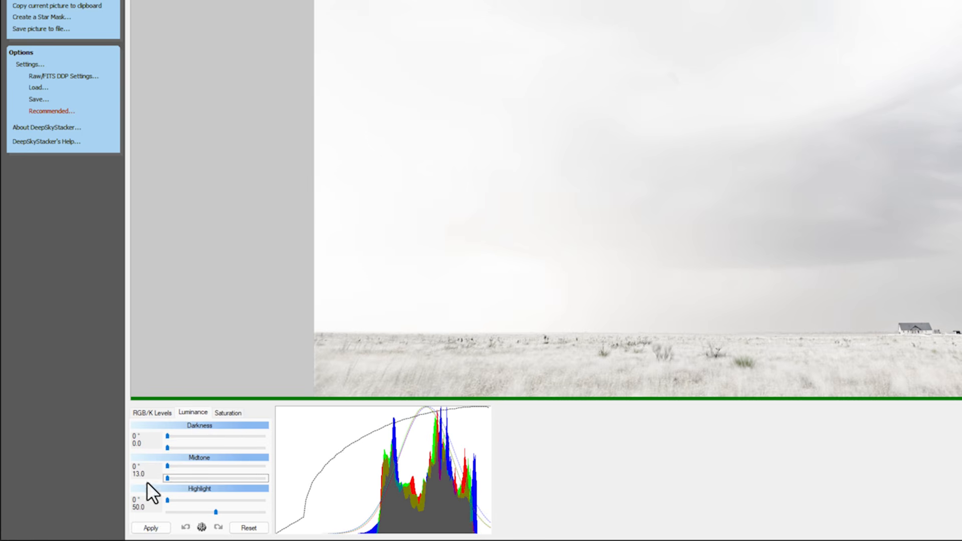
drag(215, 511, 165, 513)
click(151, 528)
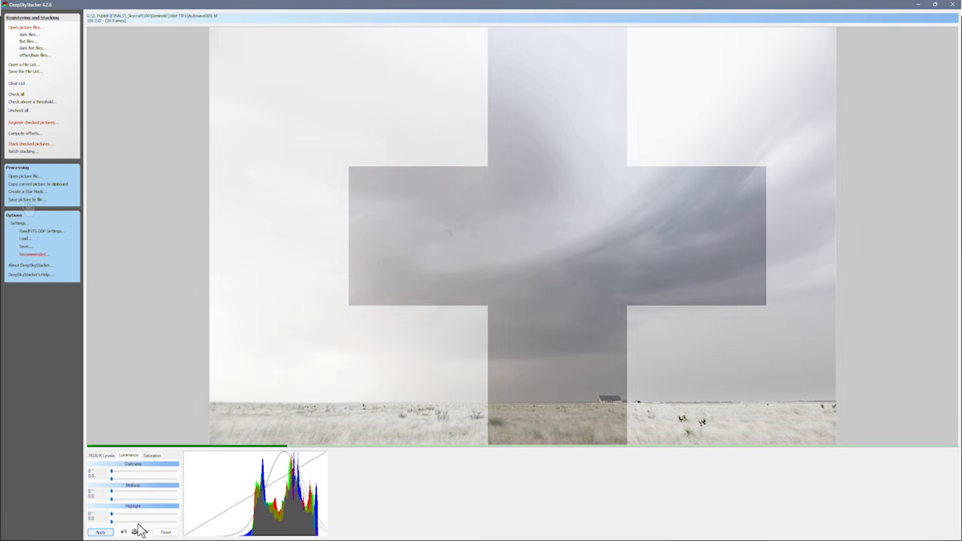
Save the stacked picture to PHOTOX04 (G:) as dss.TIF, a 16 bit/ch TIFF without compression, with adjustments embedded but not applied
click(27, 199)
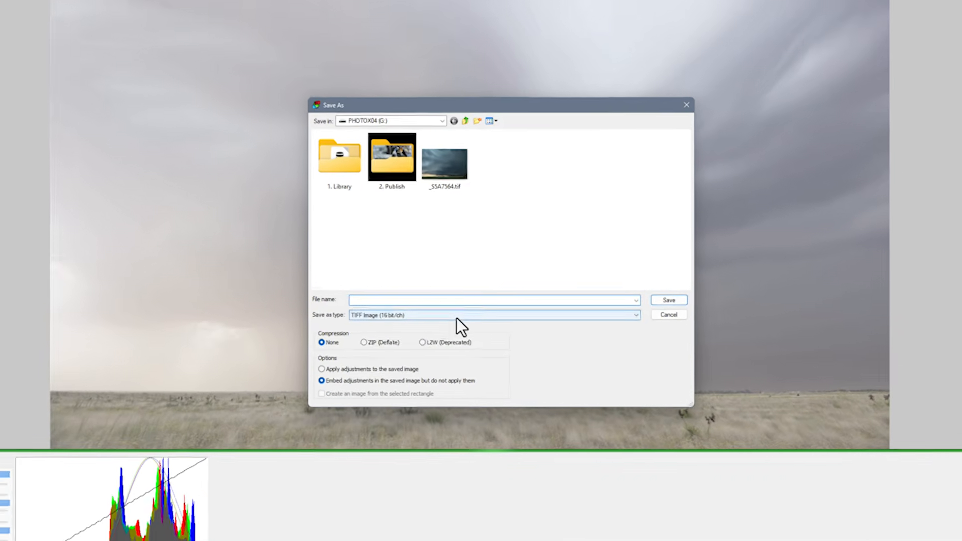
click(512, 345)
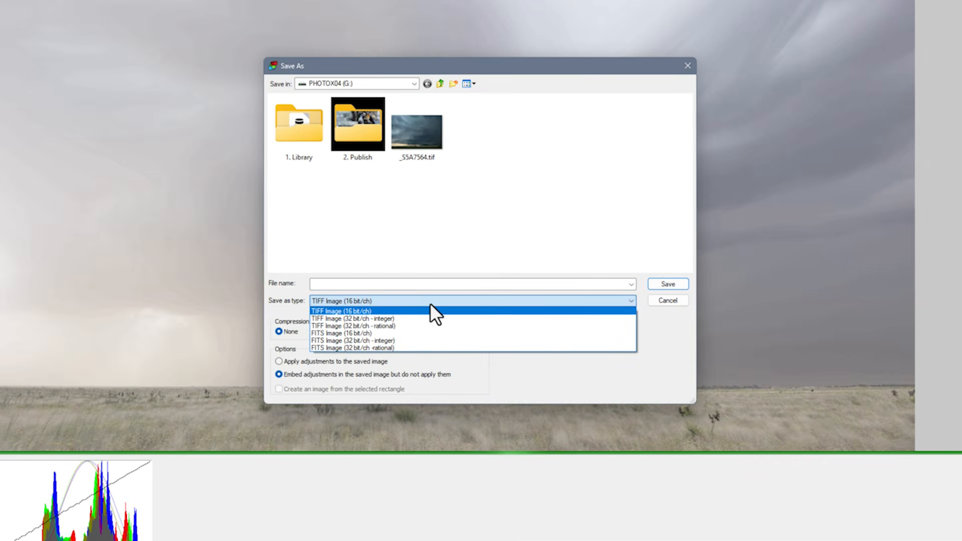
click(428, 309)
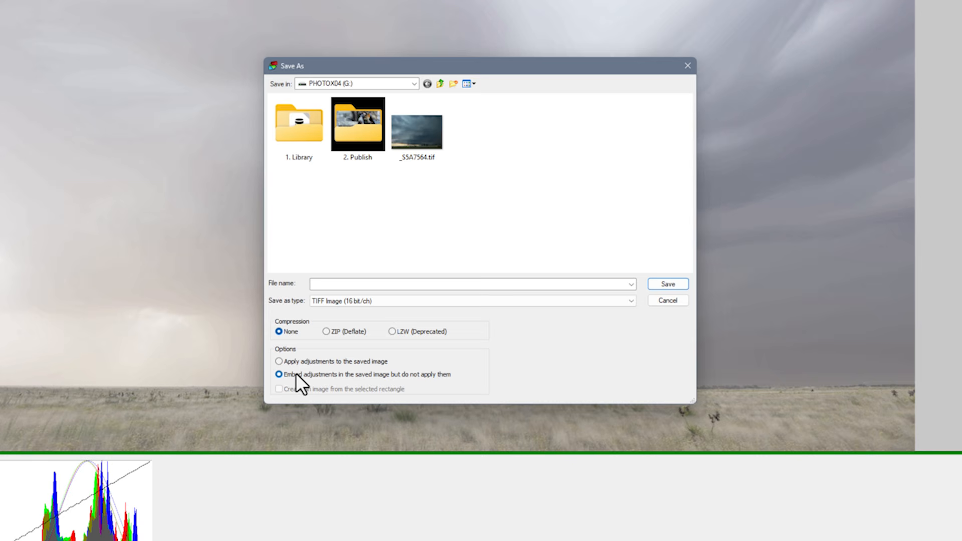
click(380, 284)
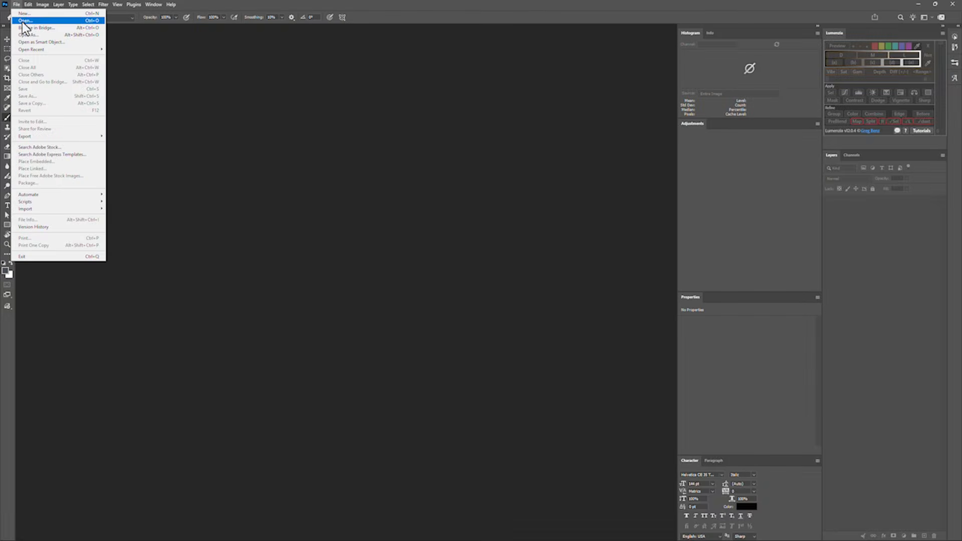
In Photoshop, open dss.TIF from the PHOTOX04 (G:) drive
click(22, 22)
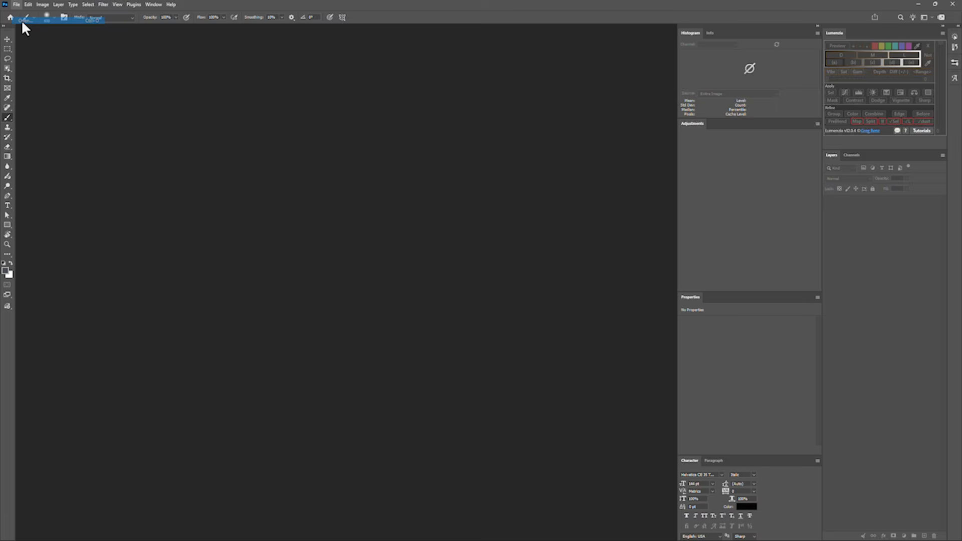
click(153, 115)
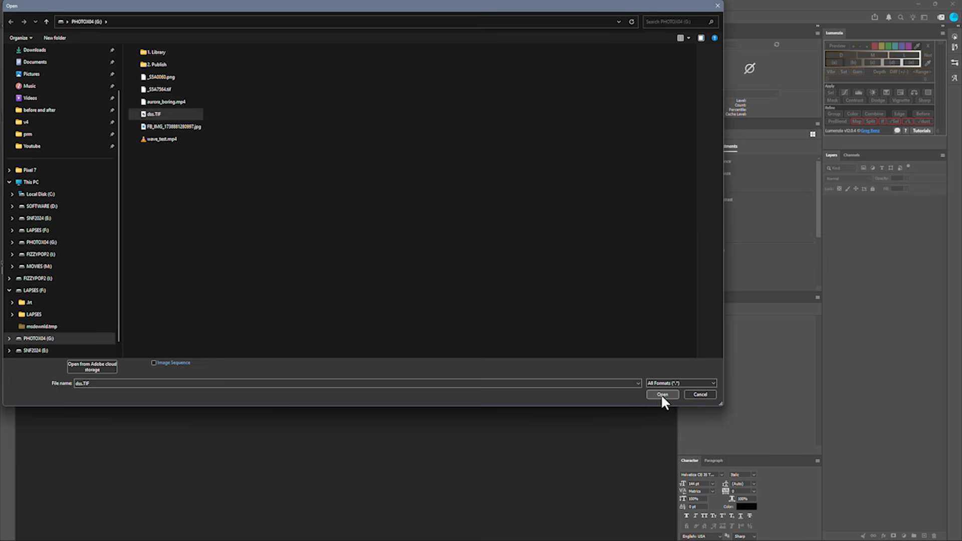
click(661, 394)
drag(541, 385, 666, 521)
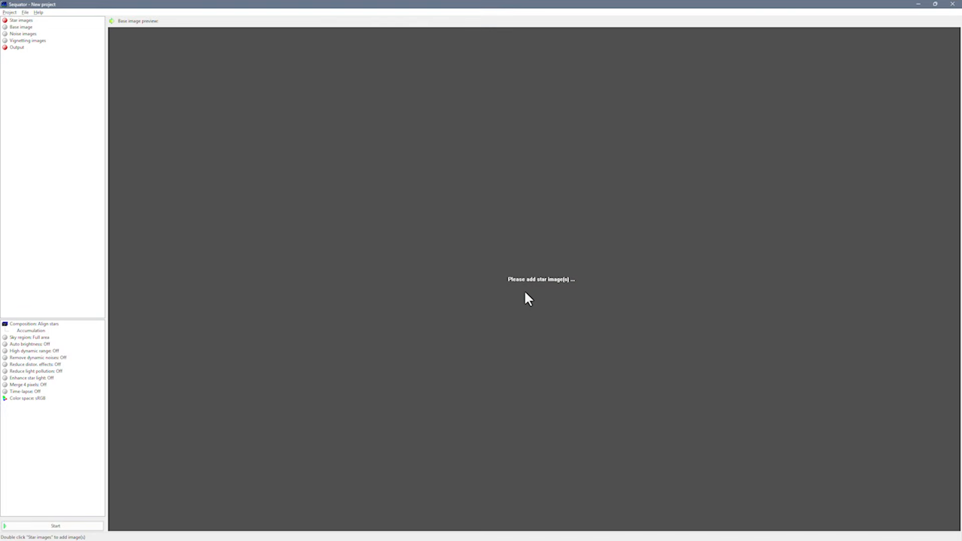
In Sequator, add the first 28 TIFF files from the 16bit TIFs folder as star images
right_click(19, 21)
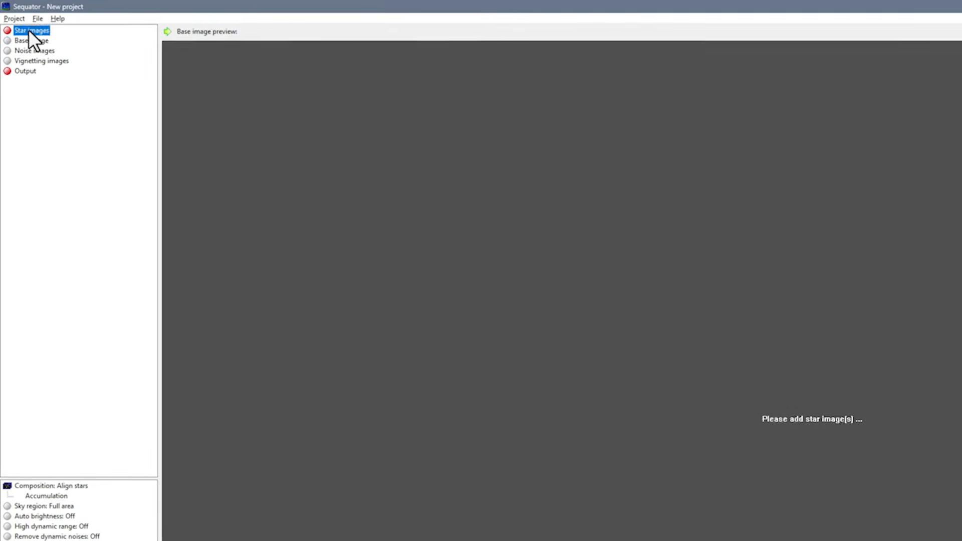
click(46, 36)
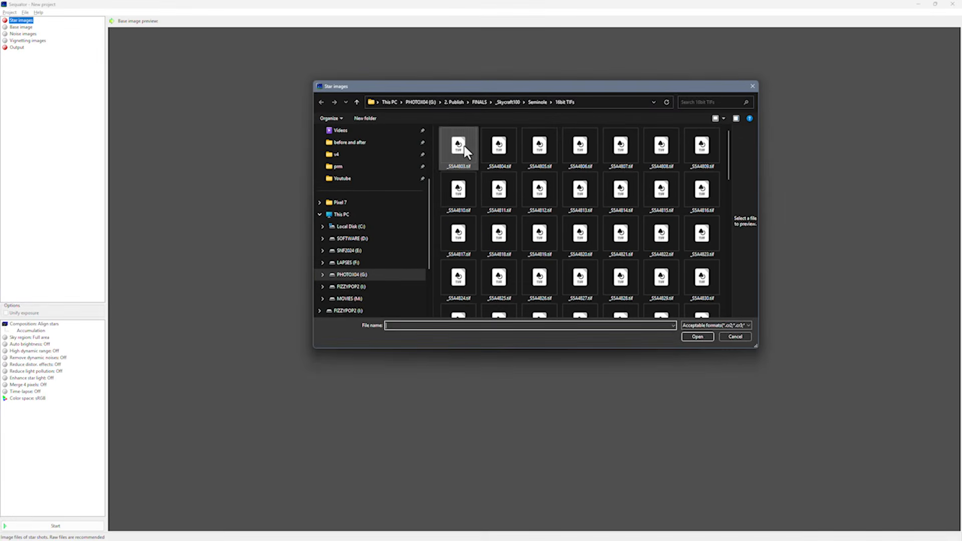
click(465, 147)
shift+click(704, 276)
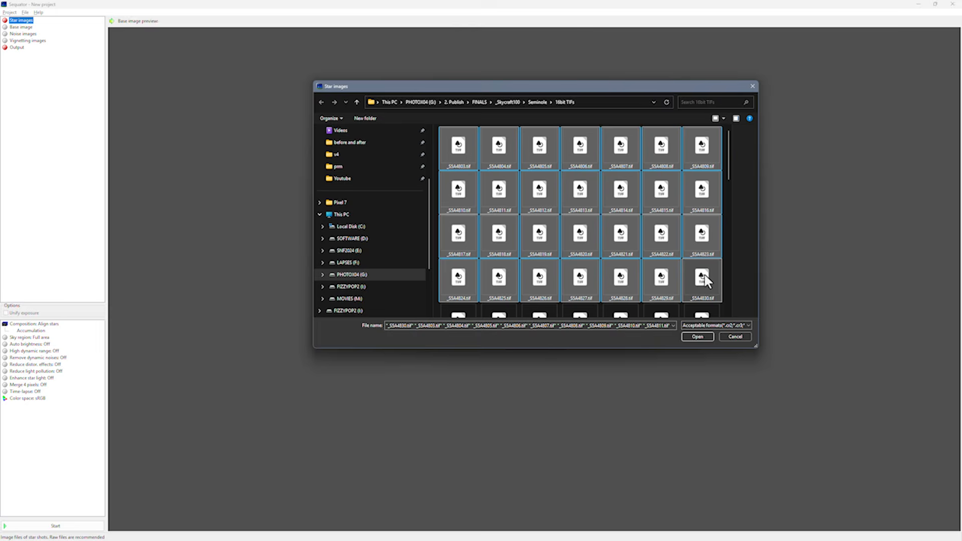
click(704, 336)
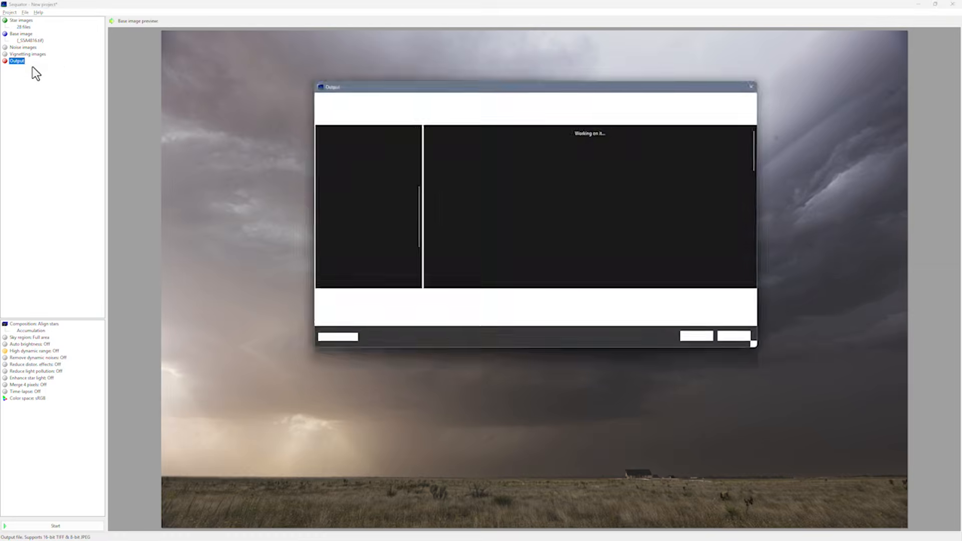
Set the output to seq.tif on the PHOTOX04 (G:) drive as an uncompressed TIFF, replacing the existing file
click(422, 103)
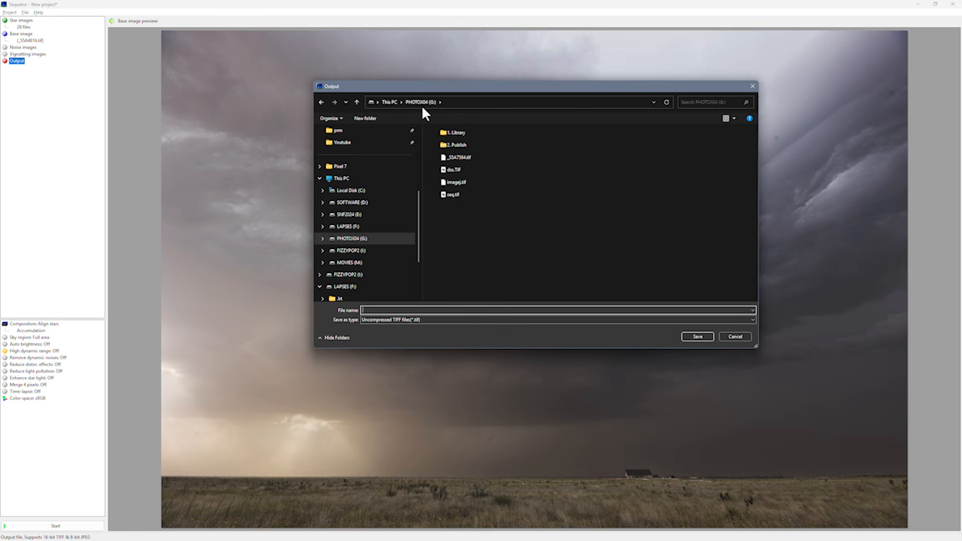
click(453, 194)
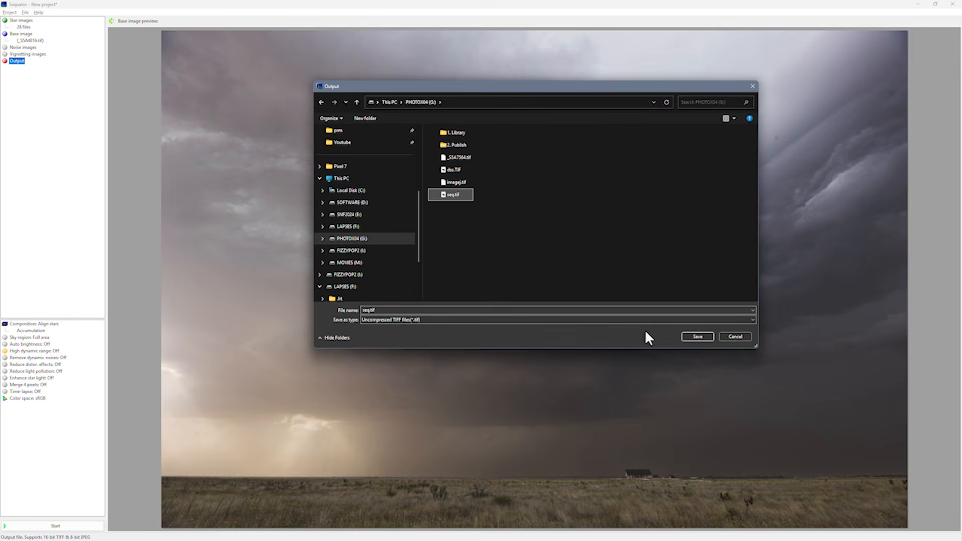
click(702, 336)
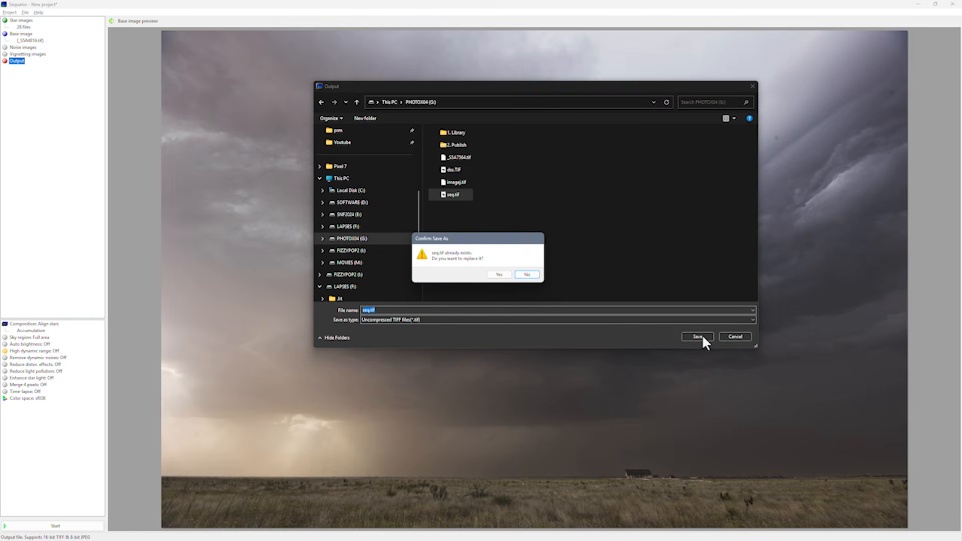
click(499, 274)
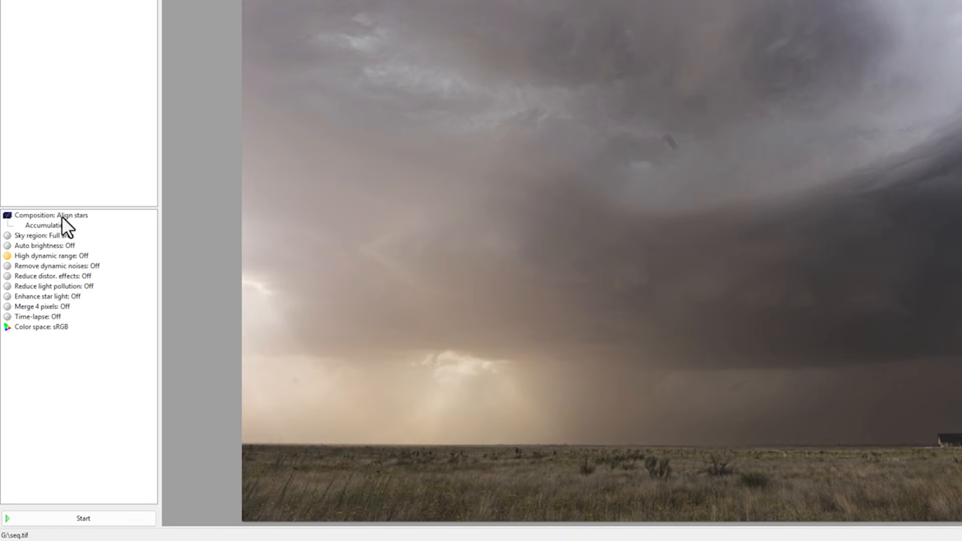
Set the Align stars composition to Freeze ground with Selective off and run the stack without a sky region
click(56, 244)
click(26, 487)
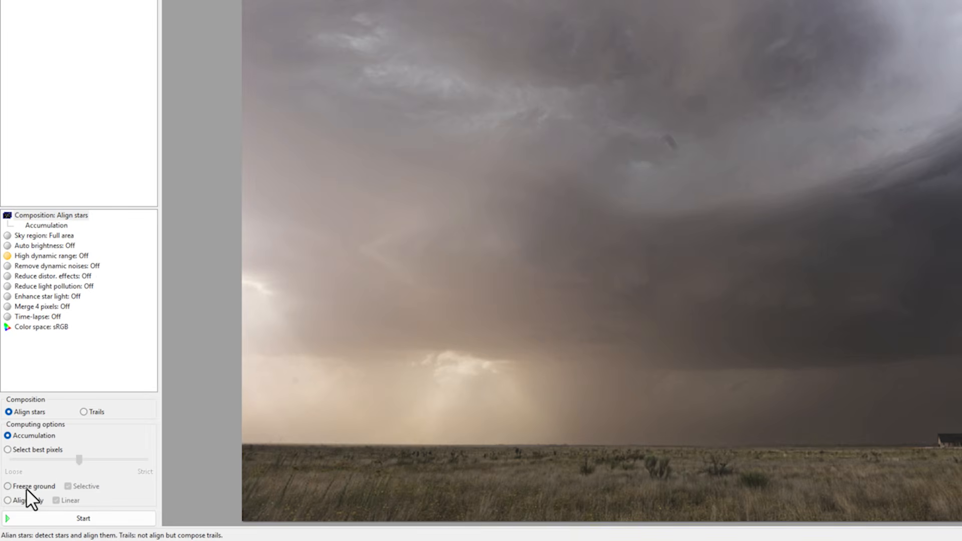
click(76, 484)
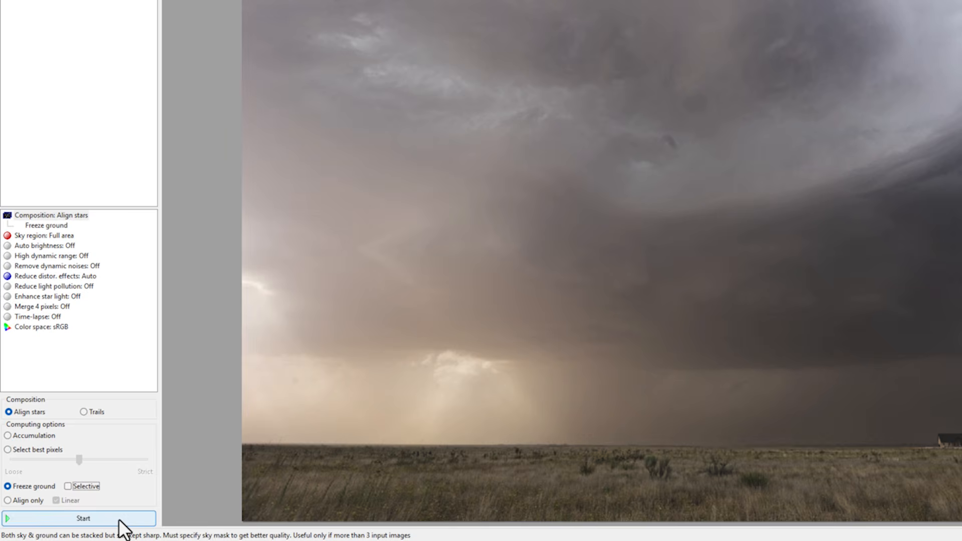
click(123, 520)
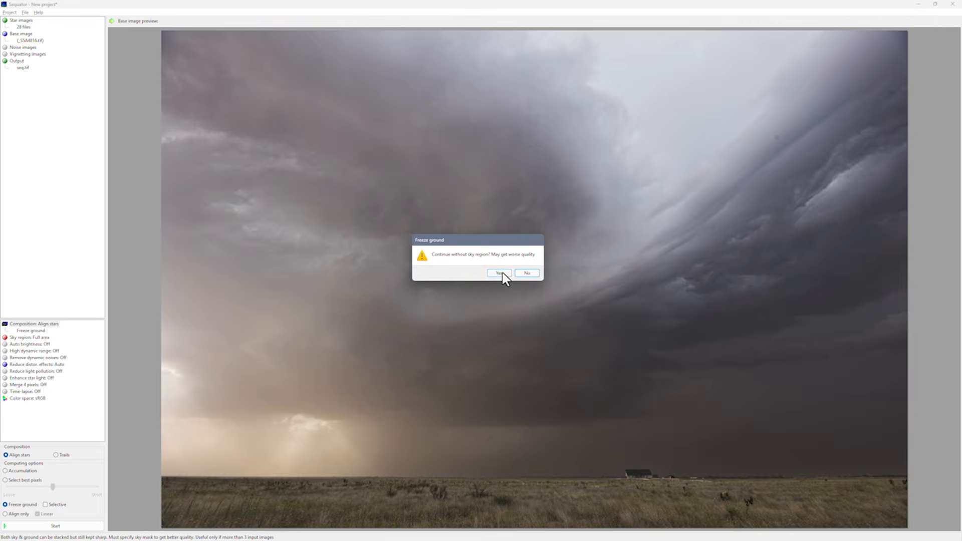
click(749, 138)
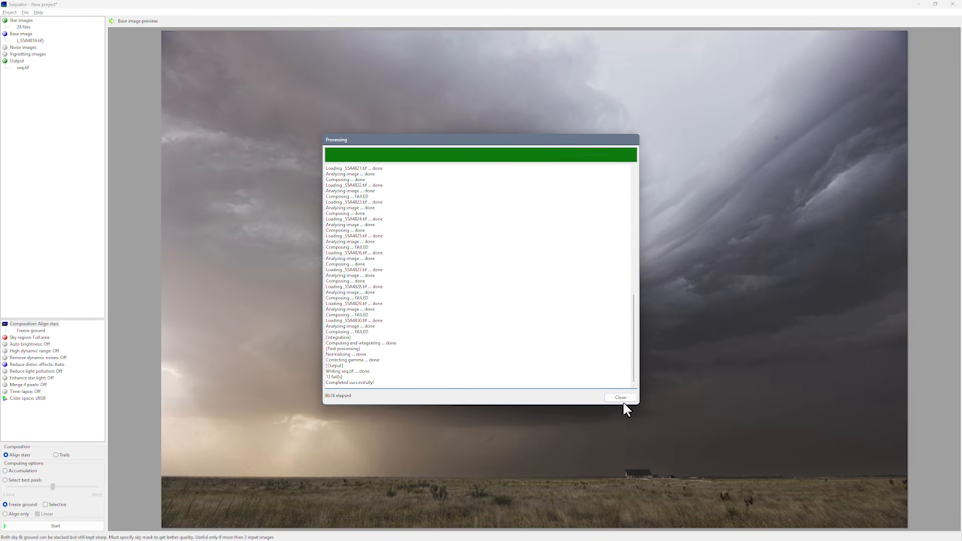
click(621, 397)
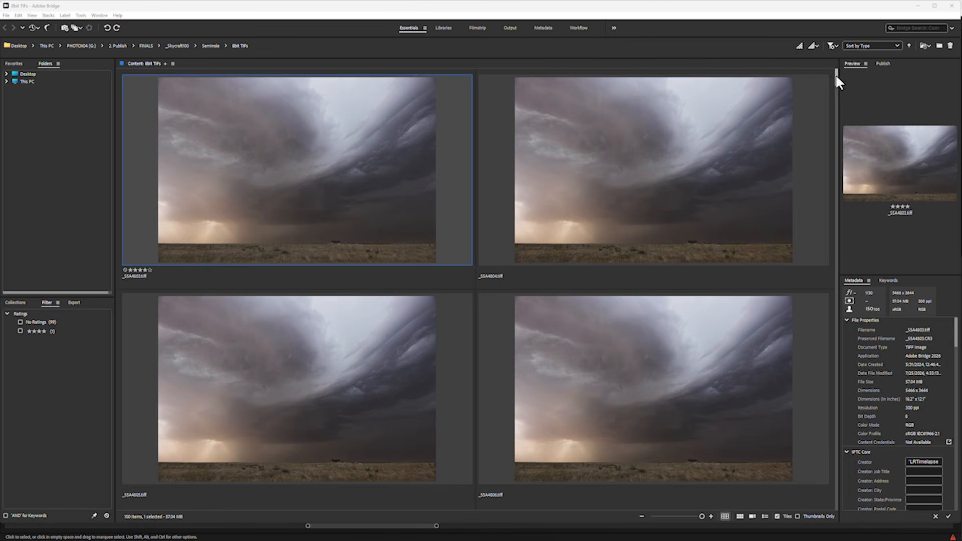
drag(834, 73, 839, 110)
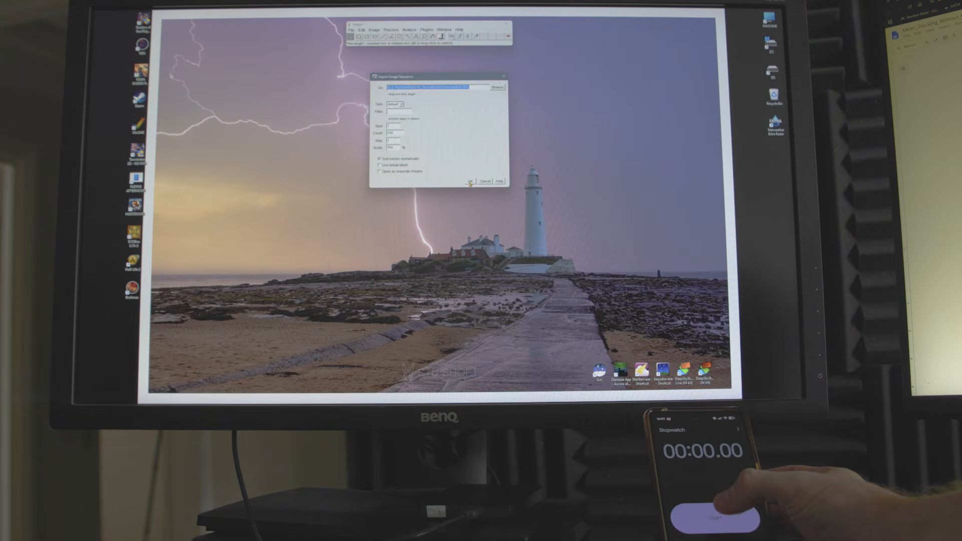
In ImageJ, import the full image sequence with the default settings for a timing test
click(470, 182)
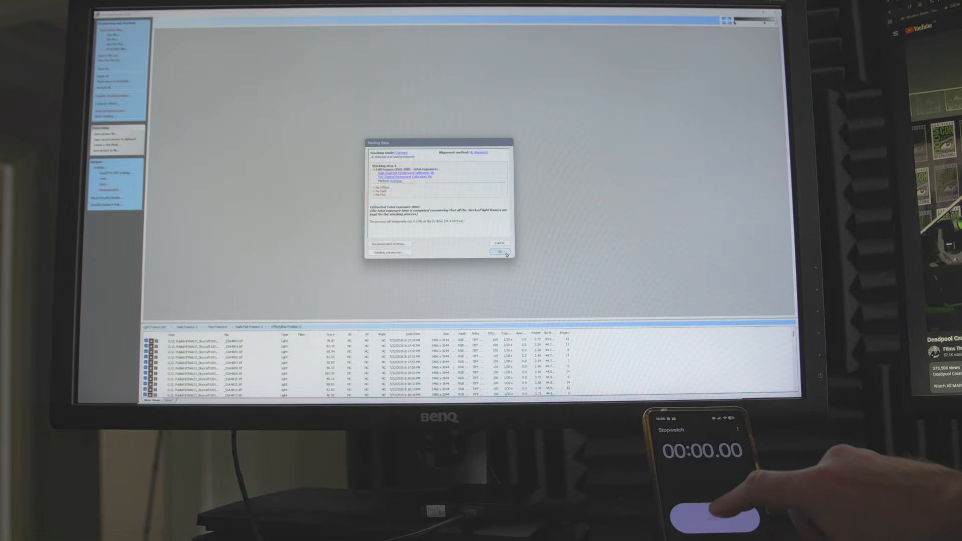
In DeepSkyStacker, start stacking all 100 light frames with the current Average settings
click(506, 254)
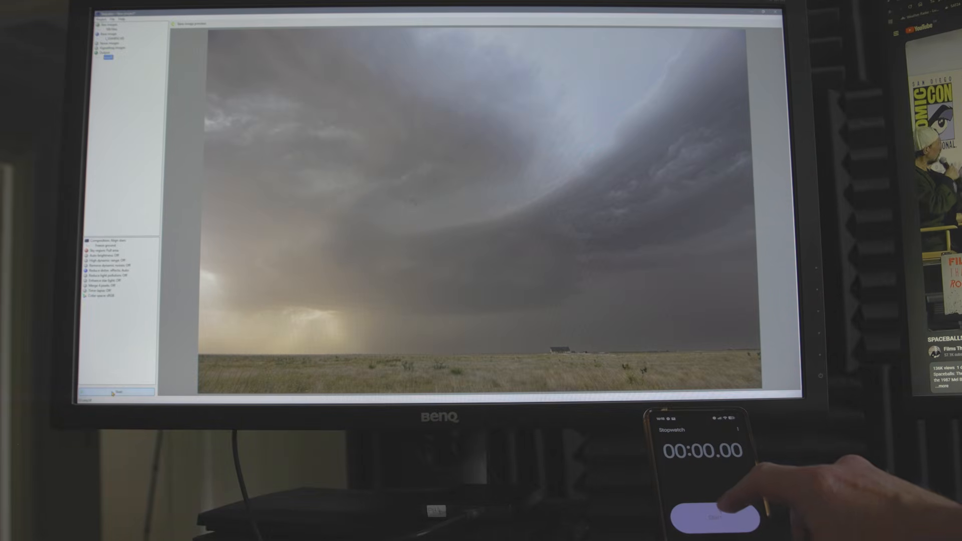
In Sequator, start the Freeze ground stack of the full image sequence, continuing without a sky region
click(112, 394)
click(456, 198)
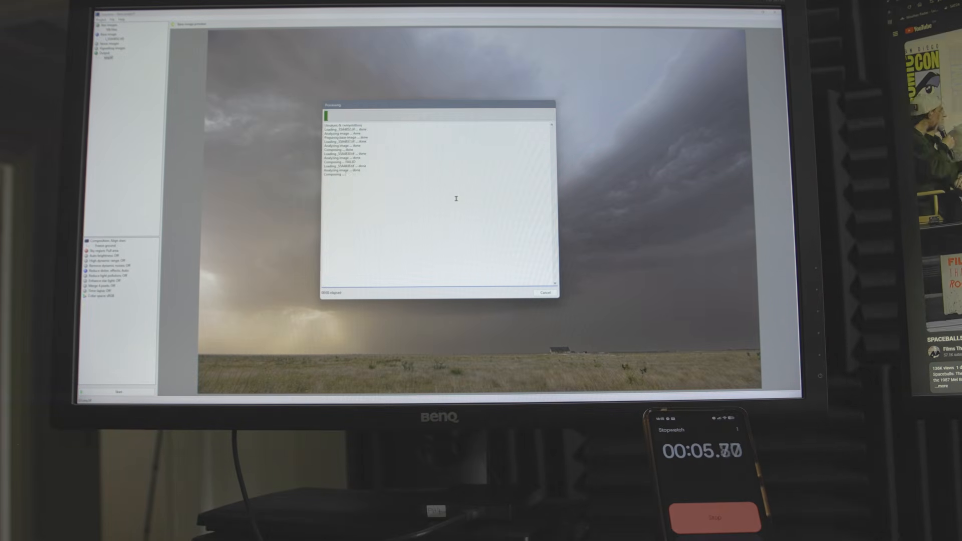